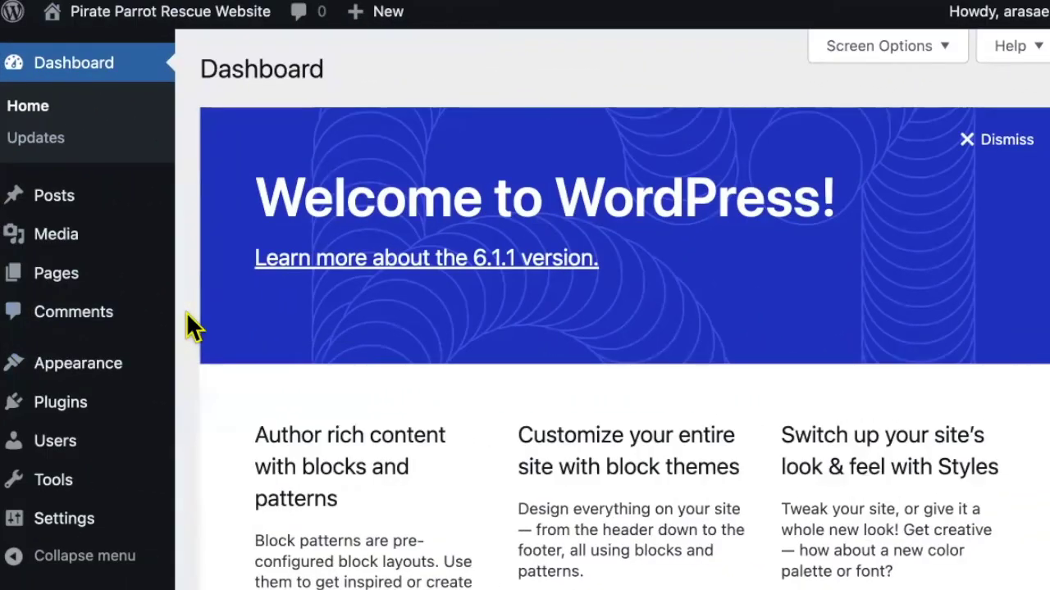
Open the site editor and expand the Header in the page's block structure.
{"action": "mouse_move", "coordinate": [110, 363]}
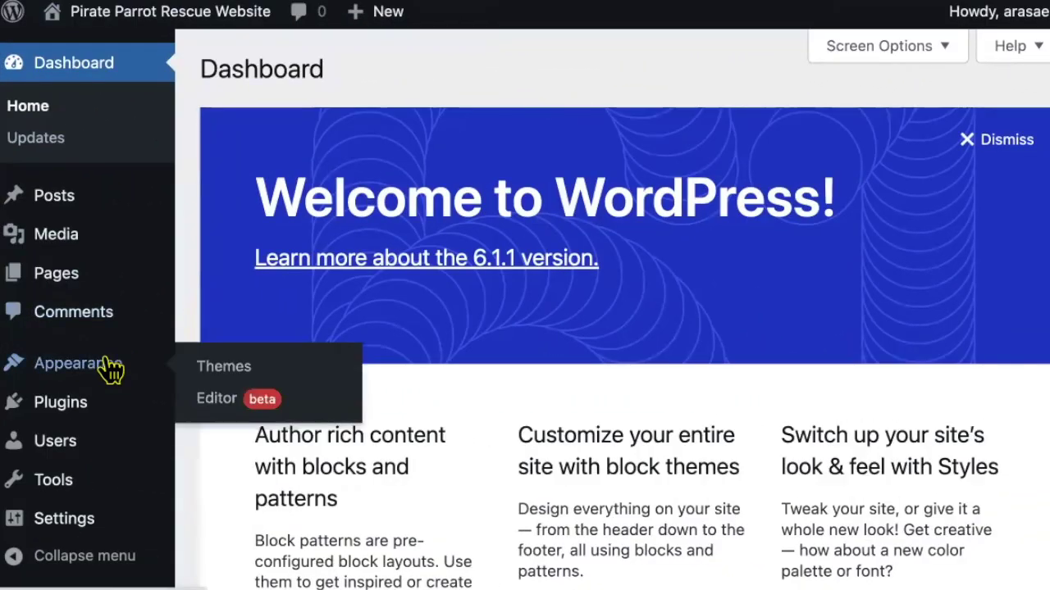
{"action": "left_click", "coordinate": [223, 398]}
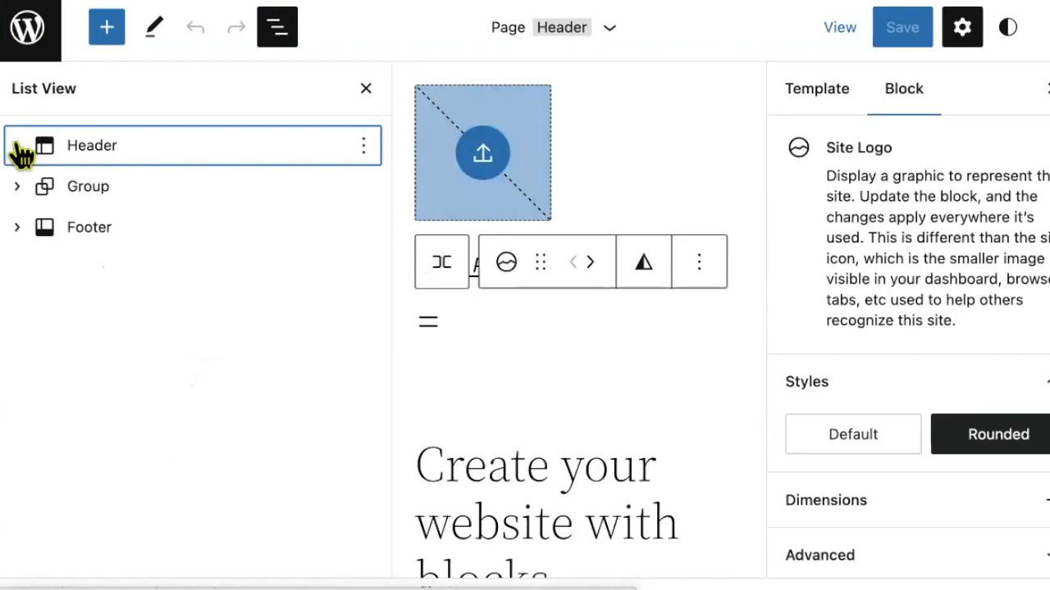
{"action": "left_click", "coordinate": [18, 144]}
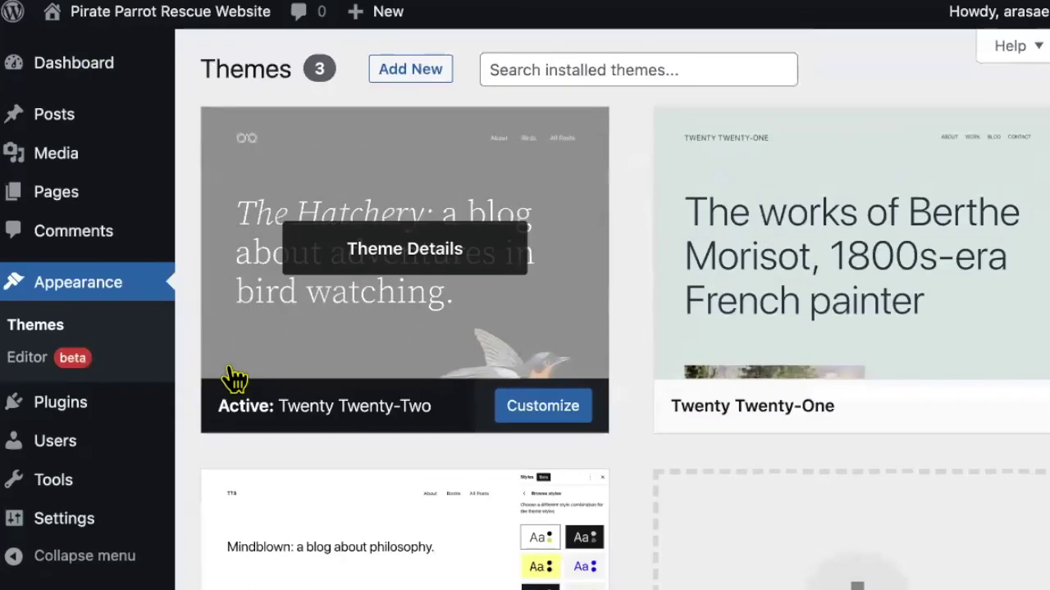
Activate the installed Twenty Twenty-Three theme.
{"action": "scroll", "coordinate": [233, 376], "scroll_direction": "down", "scroll_amount": 5}
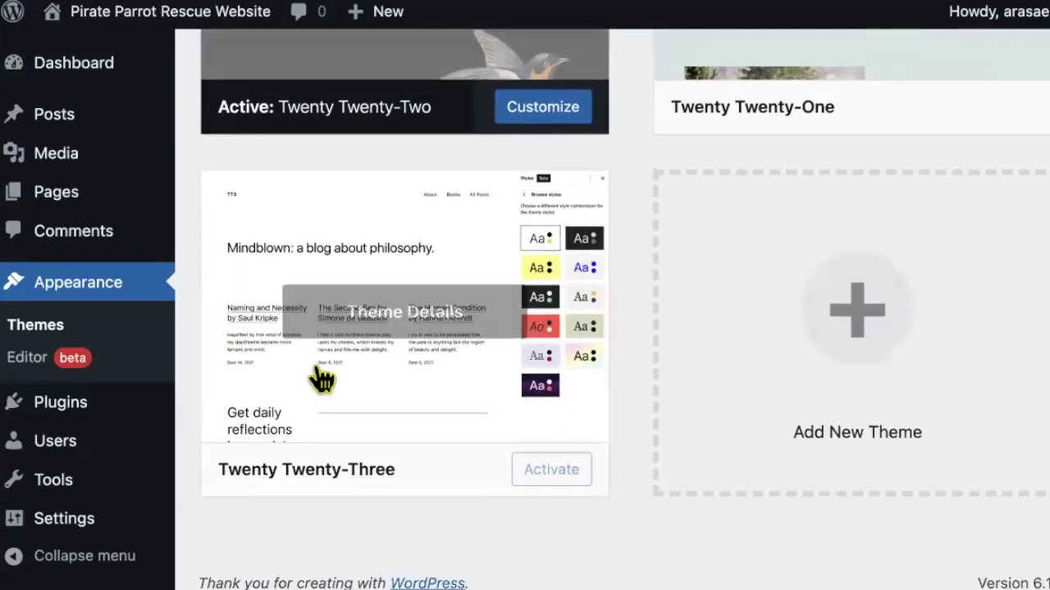
{"action": "left_click", "coordinate": [551, 474]}
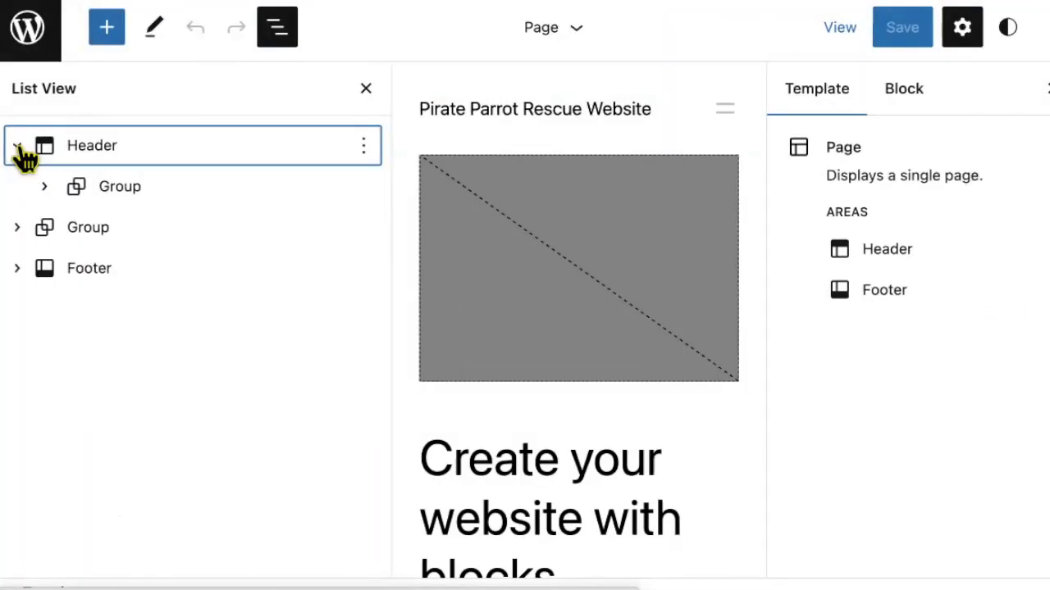
Expand the Header's nested Group, Row and Navigation blocks in the block structure.
{"action": "left_click", "coordinate": [44, 186]}
{"action": "left_click", "coordinate": [77, 227]}
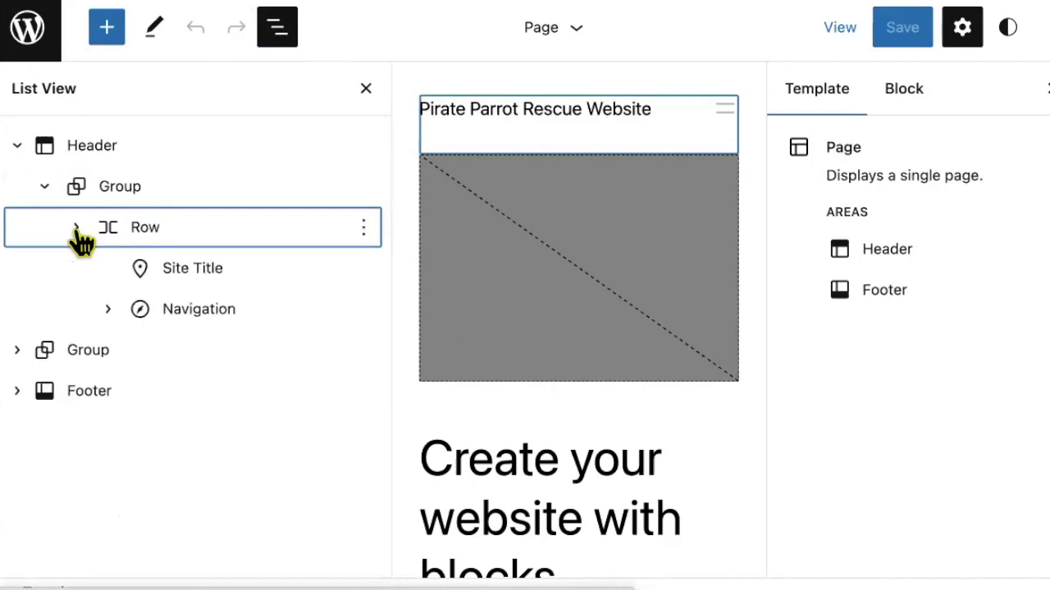
{"action": "left_click", "coordinate": [111, 313]}
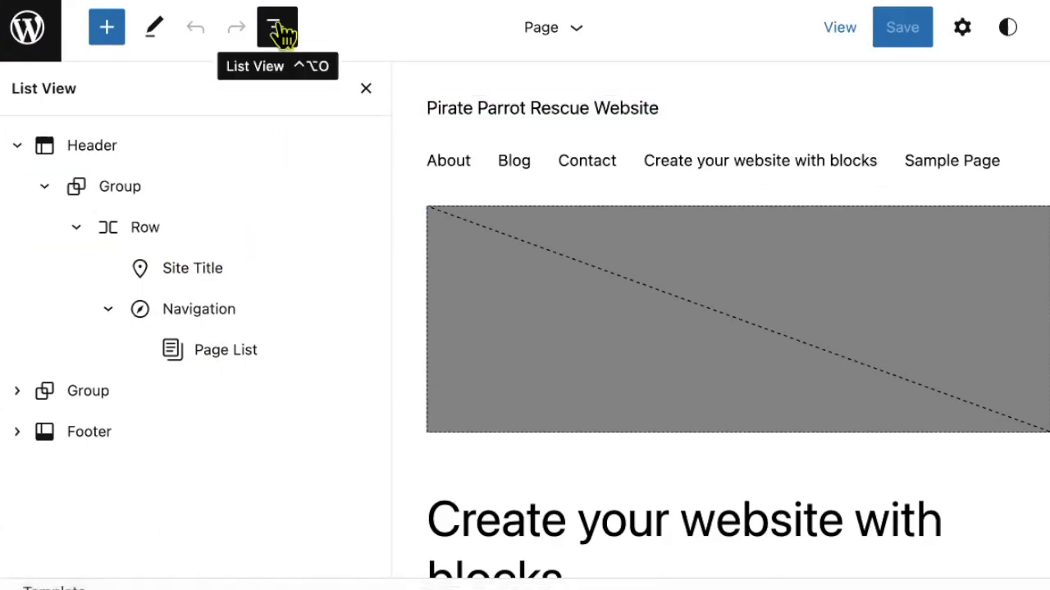
Add a new block before the Site Title in the header row and make it a Site Logo block, searching for "site logo".
{"action": "left_click", "coordinate": [208, 273]}
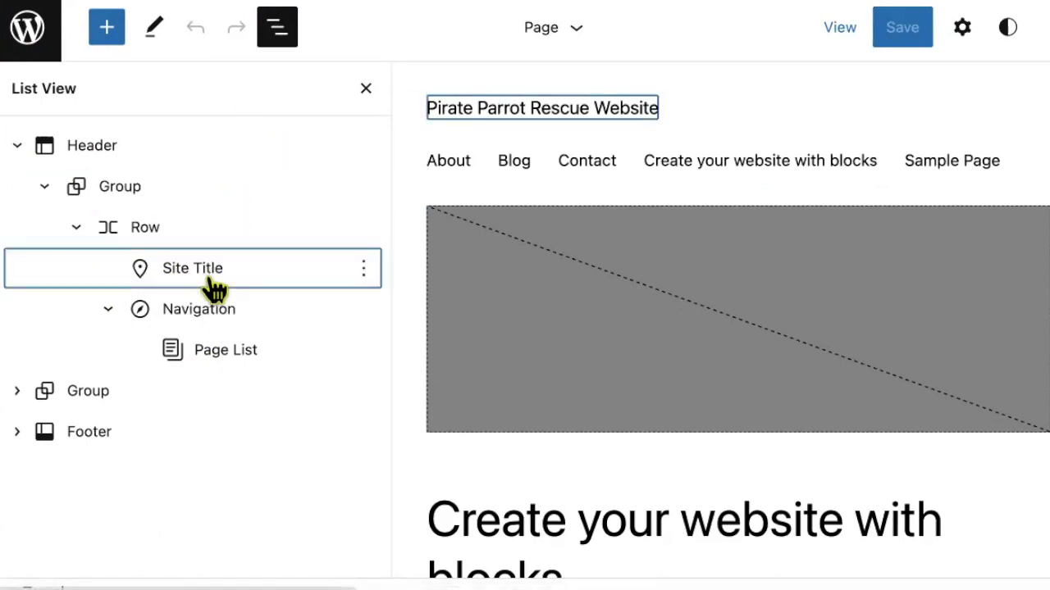
{"action": "left_click", "coordinate": [364, 268]}
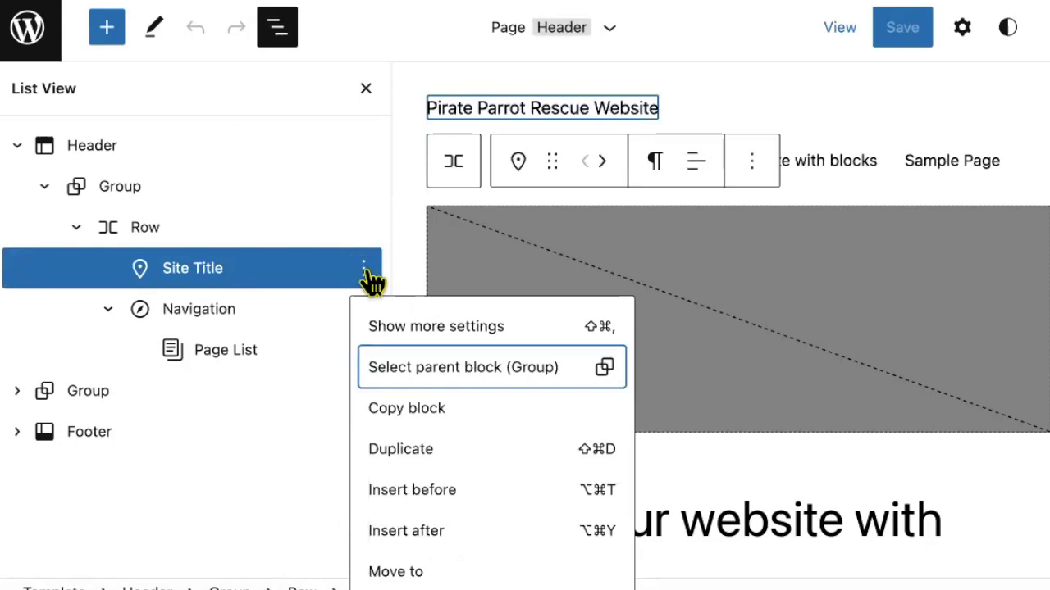
{"action": "left_click", "coordinate": [397, 492]}
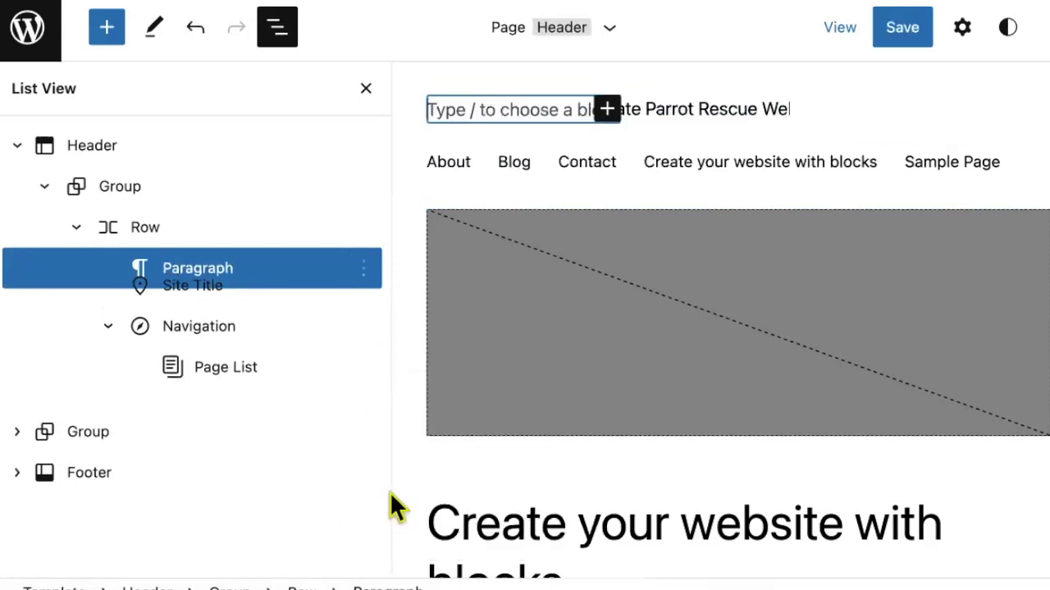
{"action": "left_click", "coordinate": [103, 40]}
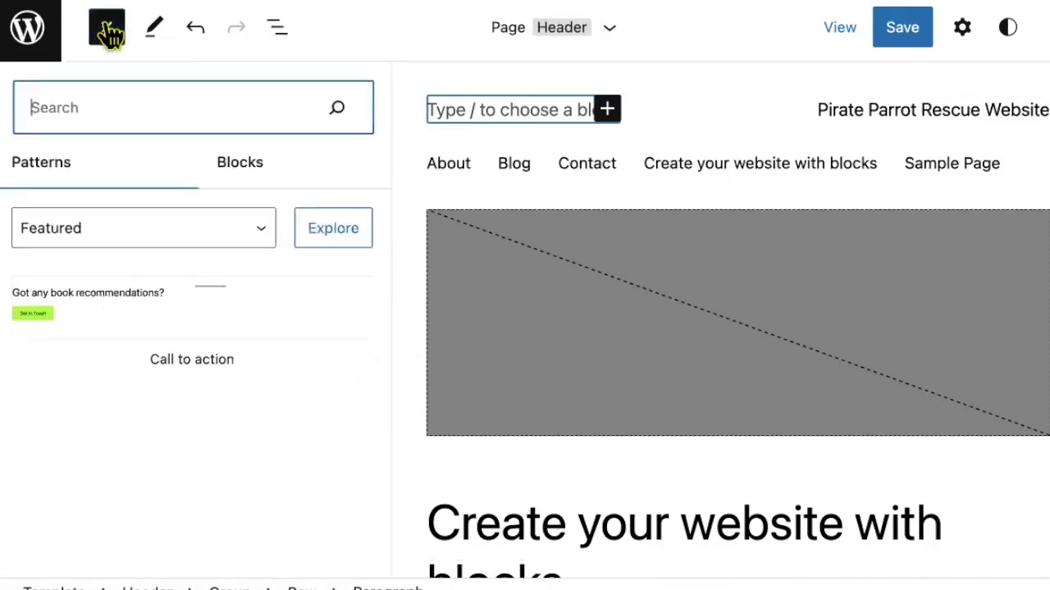
{"action": "type", "text": "site logo"}
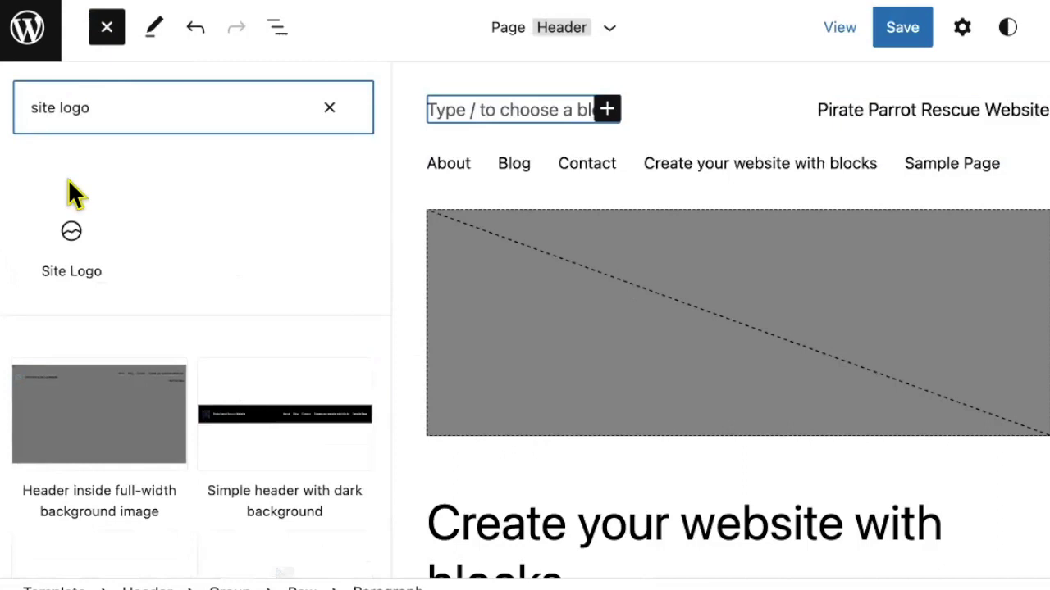
{"action": "left_click", "coordinate": [71, 237]}
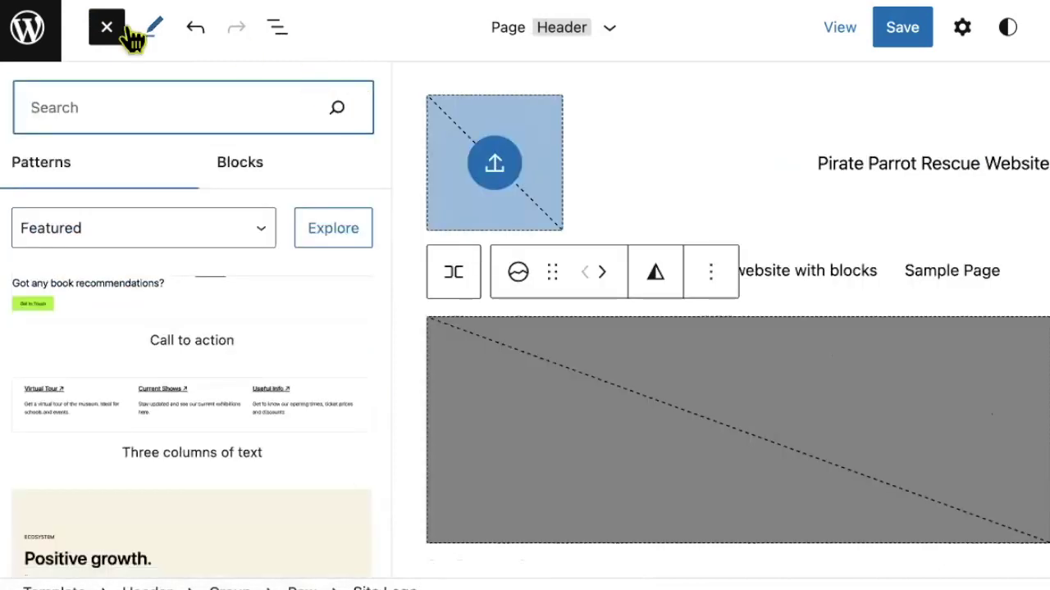
{"action": "left_click", "coordinate": [113, 35]}
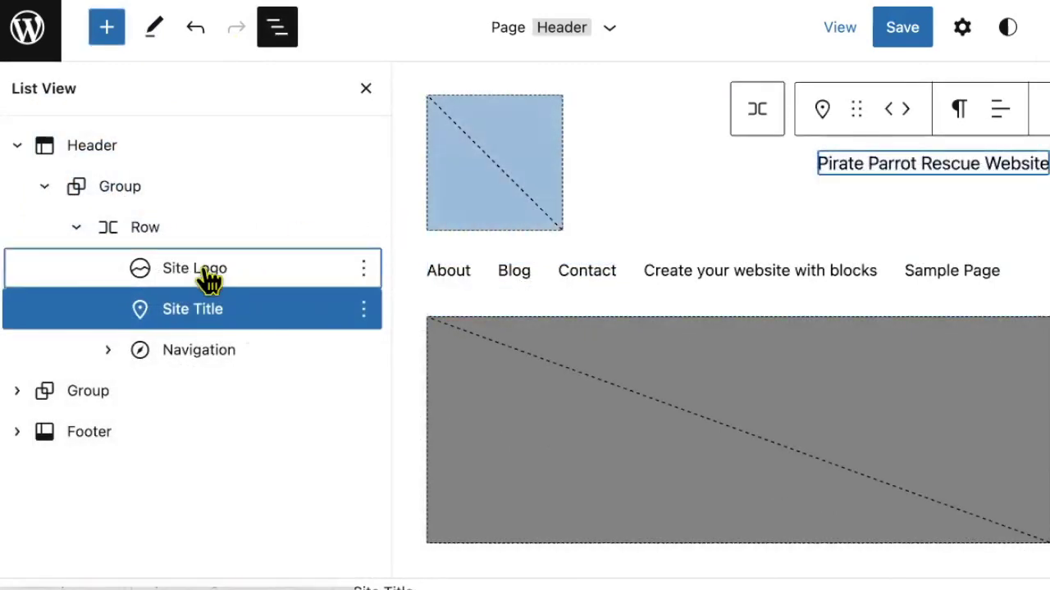
Upload parrotlogo.png to the media library for the Site Logo block.
{"action": "left_click", "coordinate": [213, 277]}
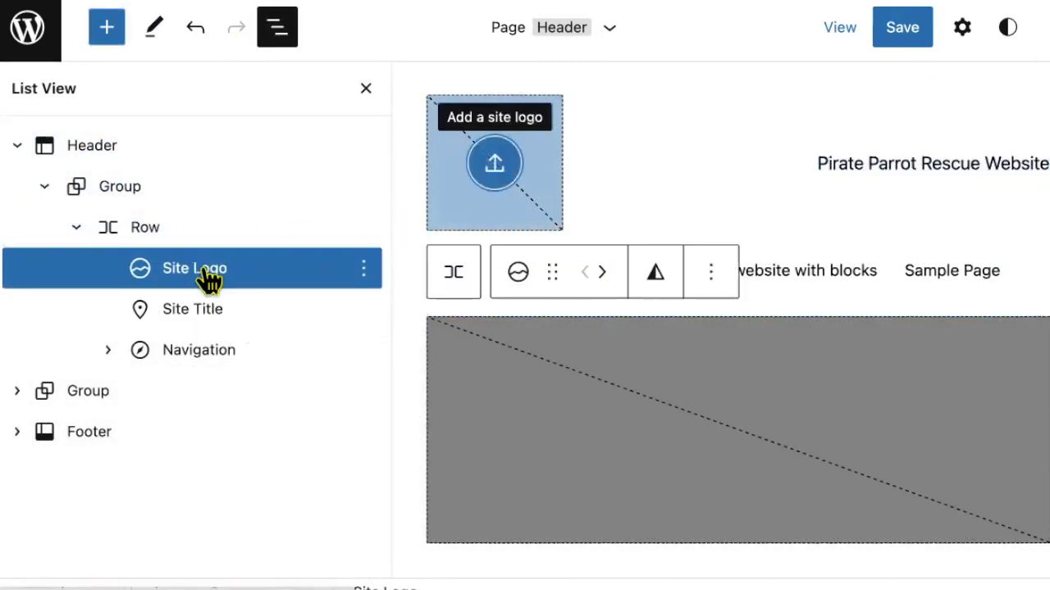
{"action": "left_click", "coordinate": [497, 164]}
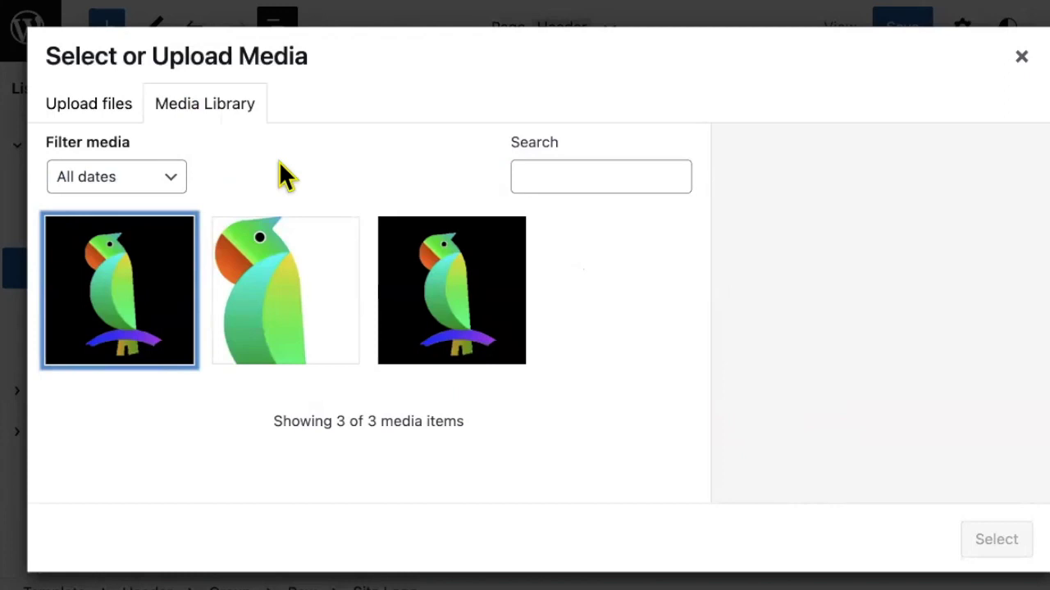
{"action": "left_click", "coordinate": [93, 107]}
{"action": "left_click", "coordinate": [574, 368]}
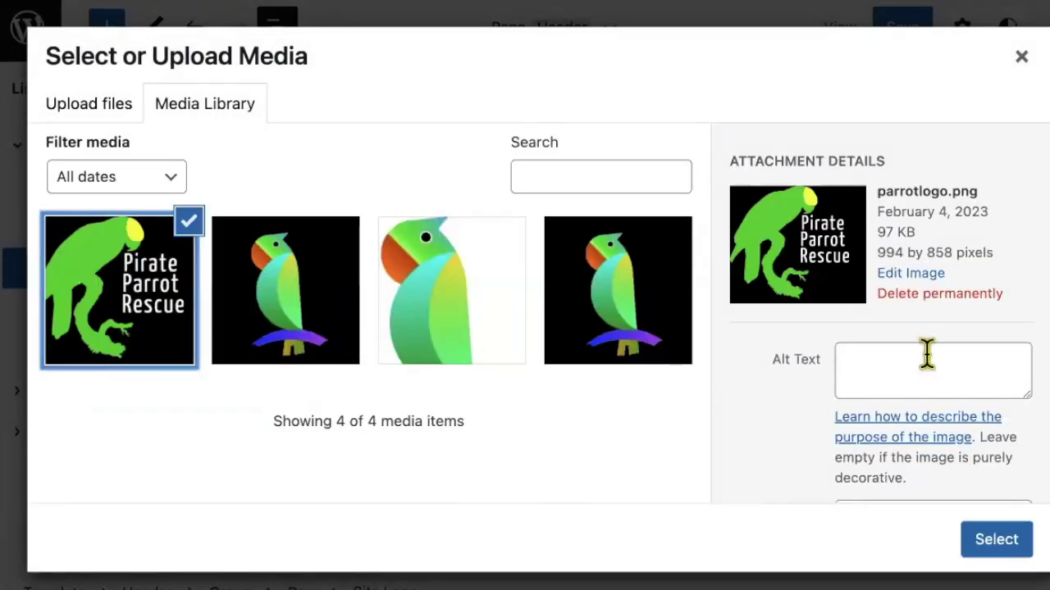
{"action": "left_click", "coordinate": [665, 328]}
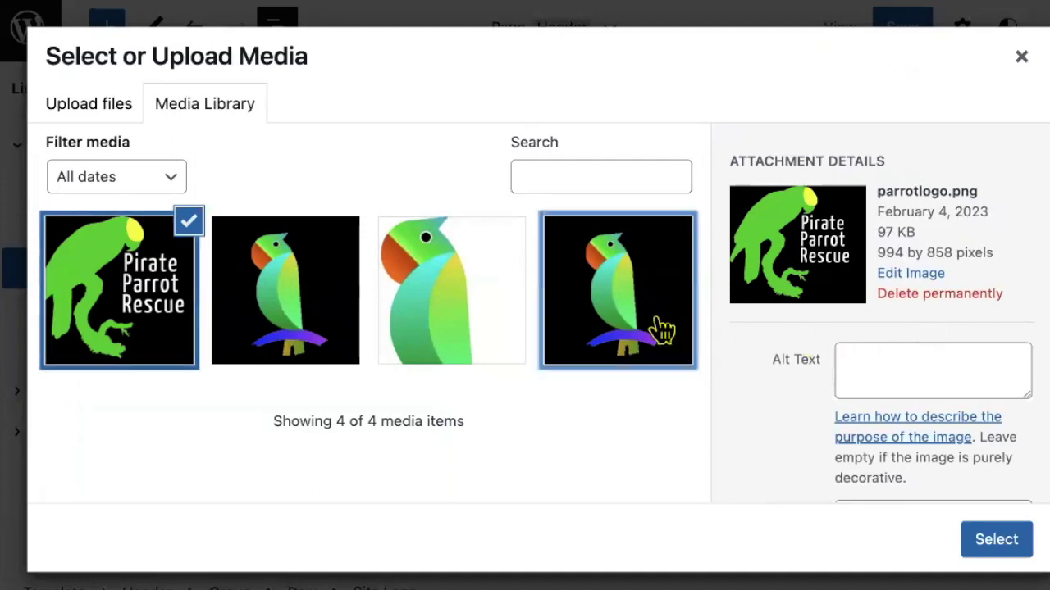
{"action": "left_click", "coordinate": [462, 284]}
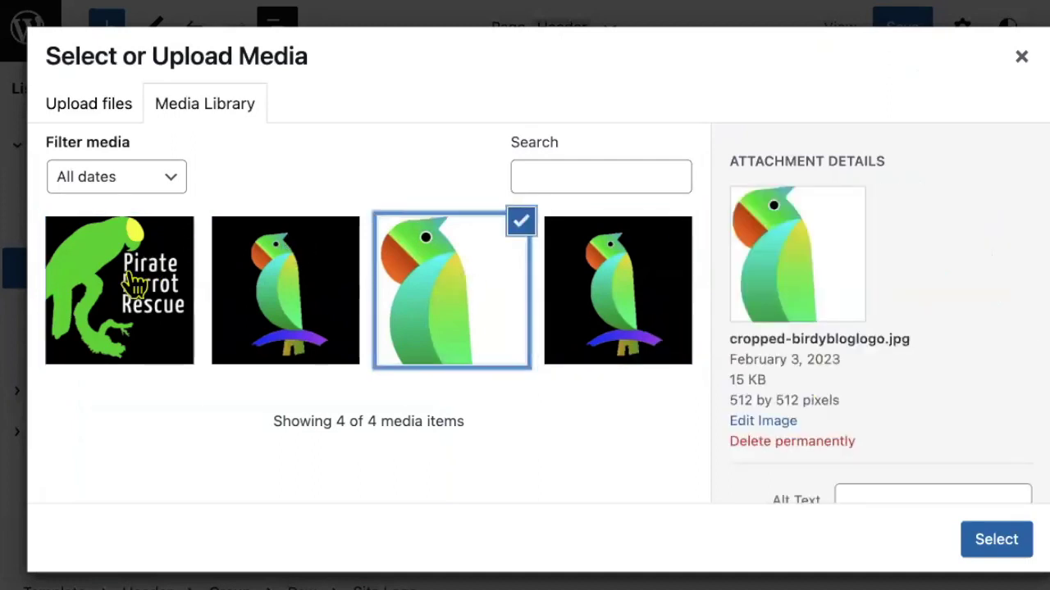
{"action": "left_click", "coordinate": [135, 283]}
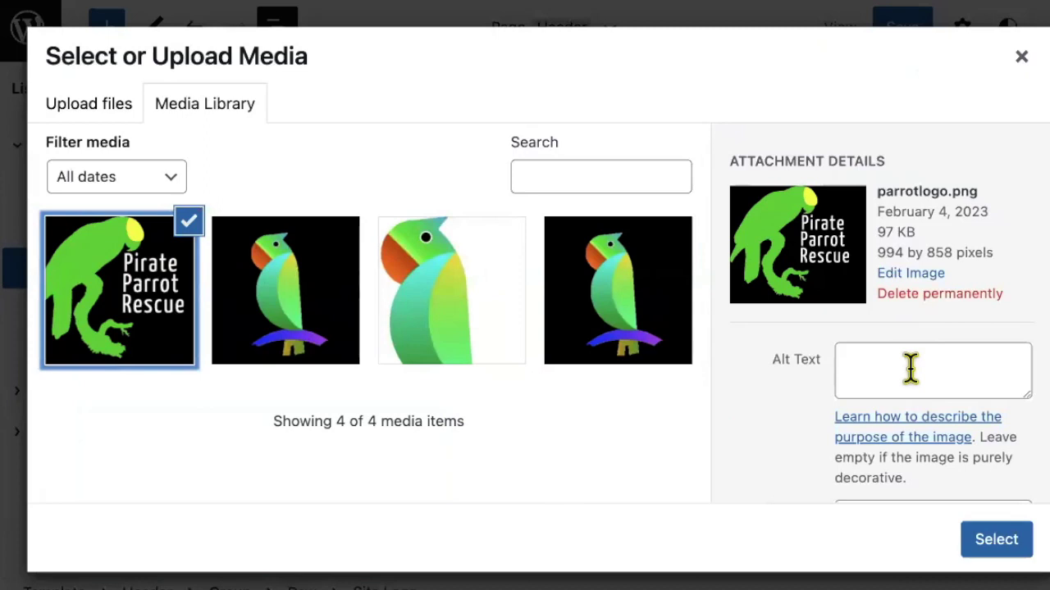
Give parrotlogo.png the alt text "Pirate Parrot Rescue Logo" and use it as the site logo.
{"action": "left_click", "coordinate": [911, 369]}
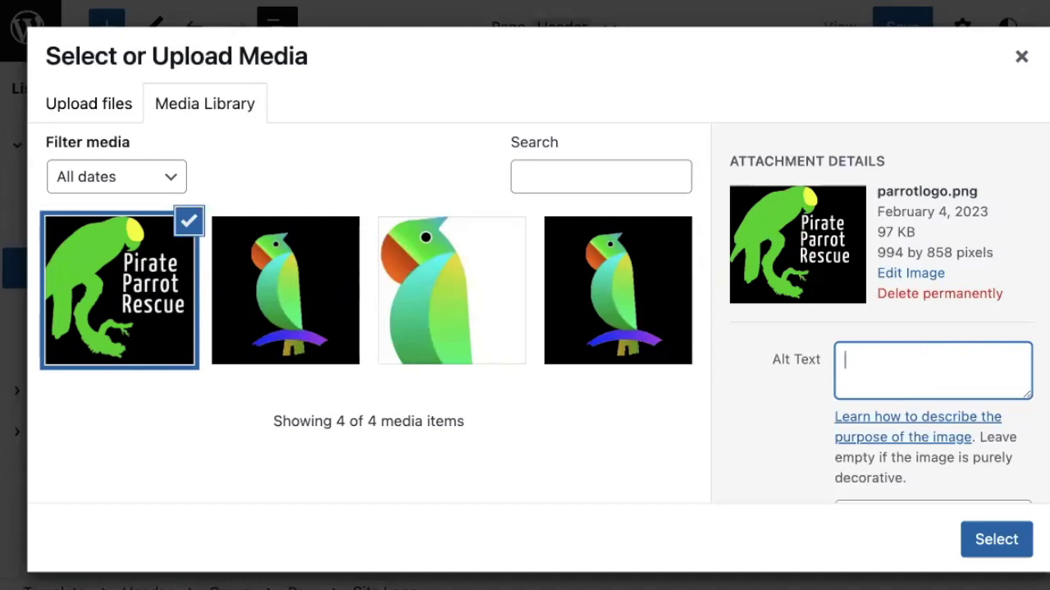
{"action": "type", "text": "Pirate Parrot "}
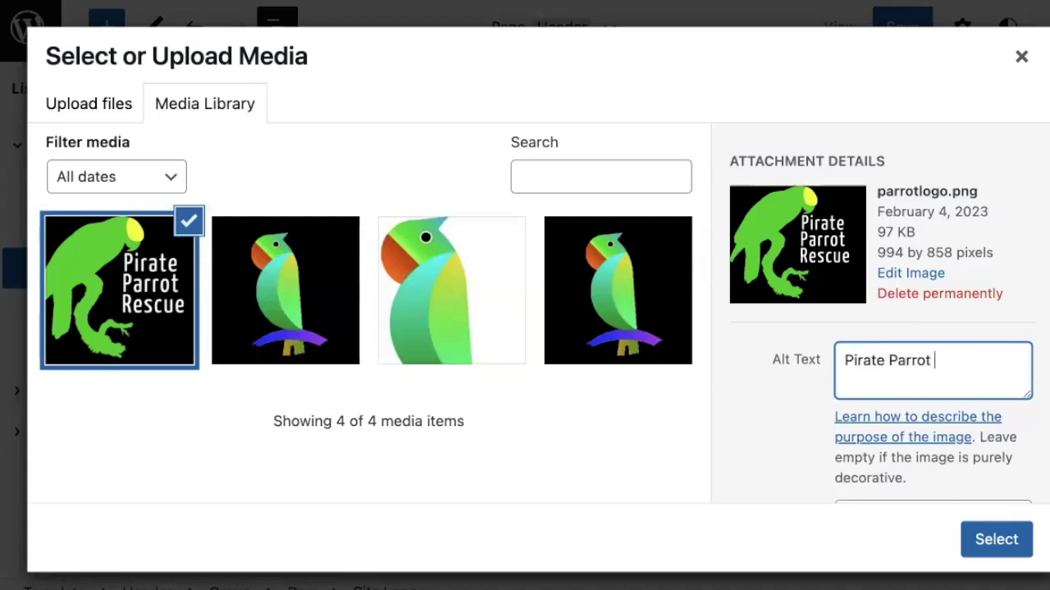
{"action": "type", "text": "Rescue Logo"}
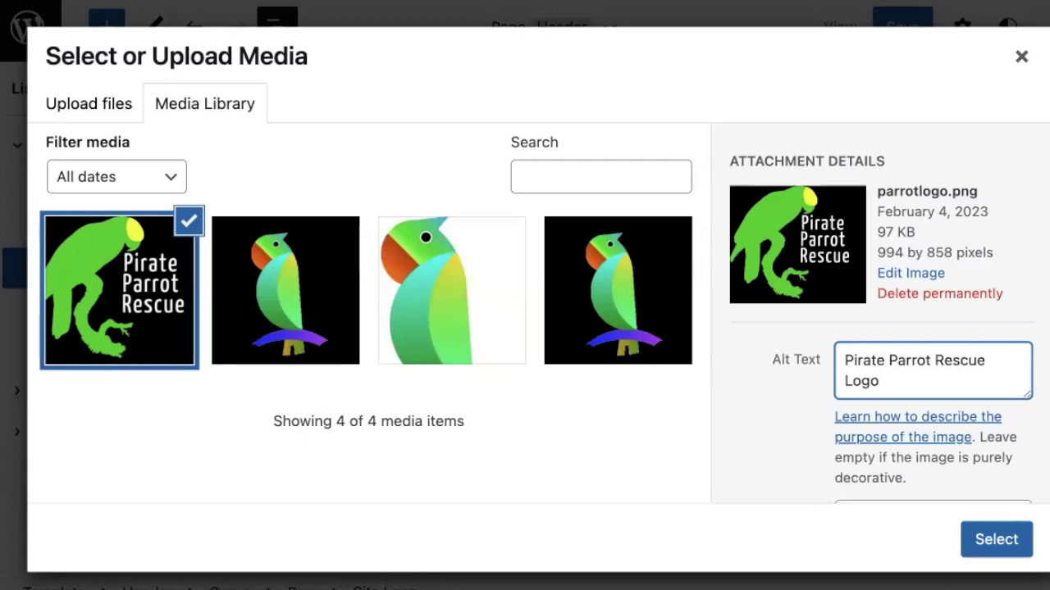
{"action": "left_click_drag", "start_coordinate": [975, 459], "coordinate": [978, 478]}
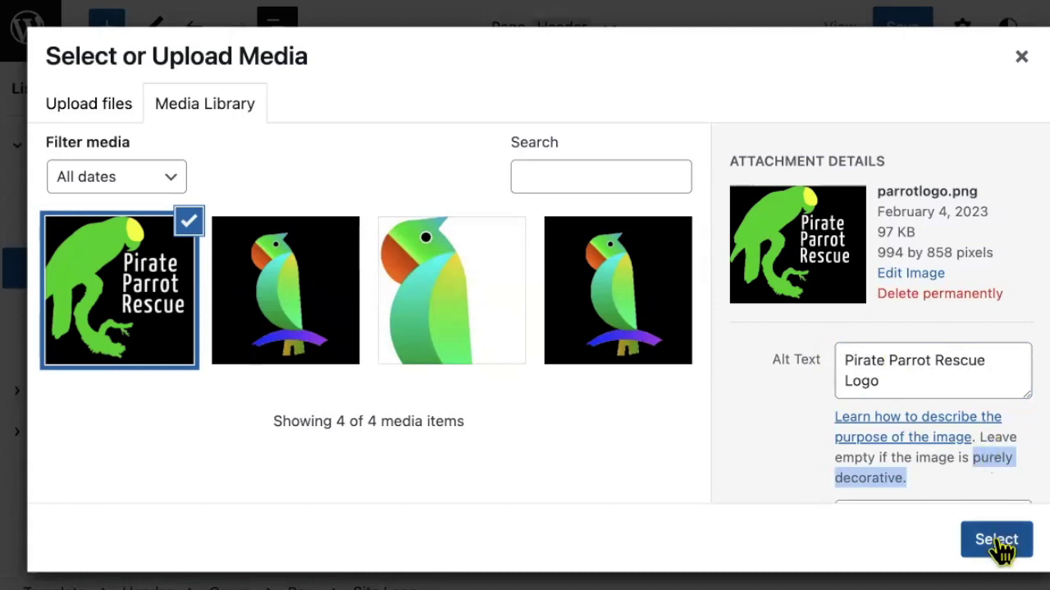
{"action": "left_click", "coordinate": [74, 293]}
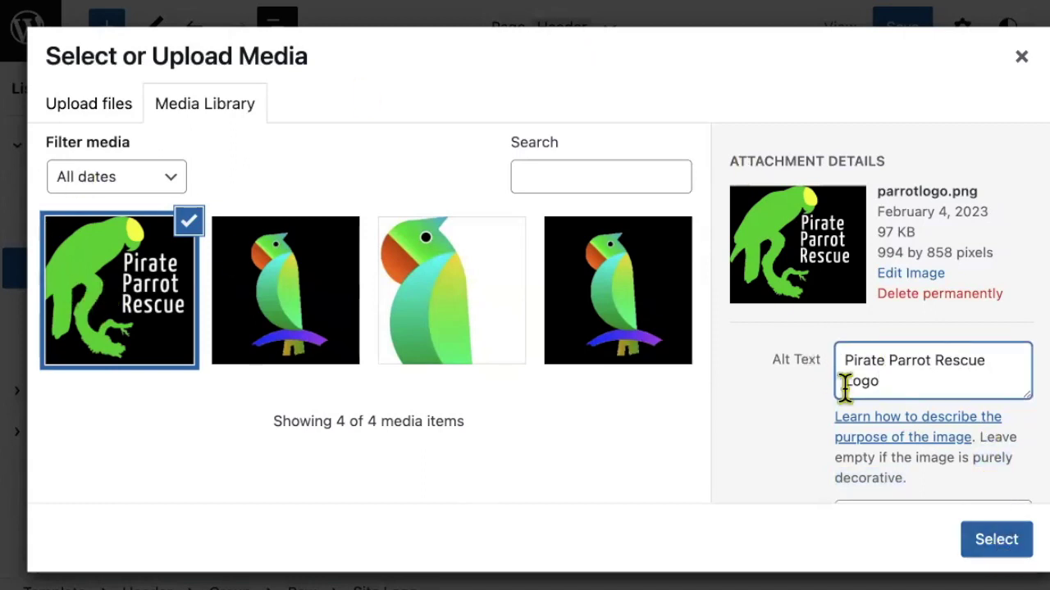
{"action": "left_click", "coordinate": [990, 558]}
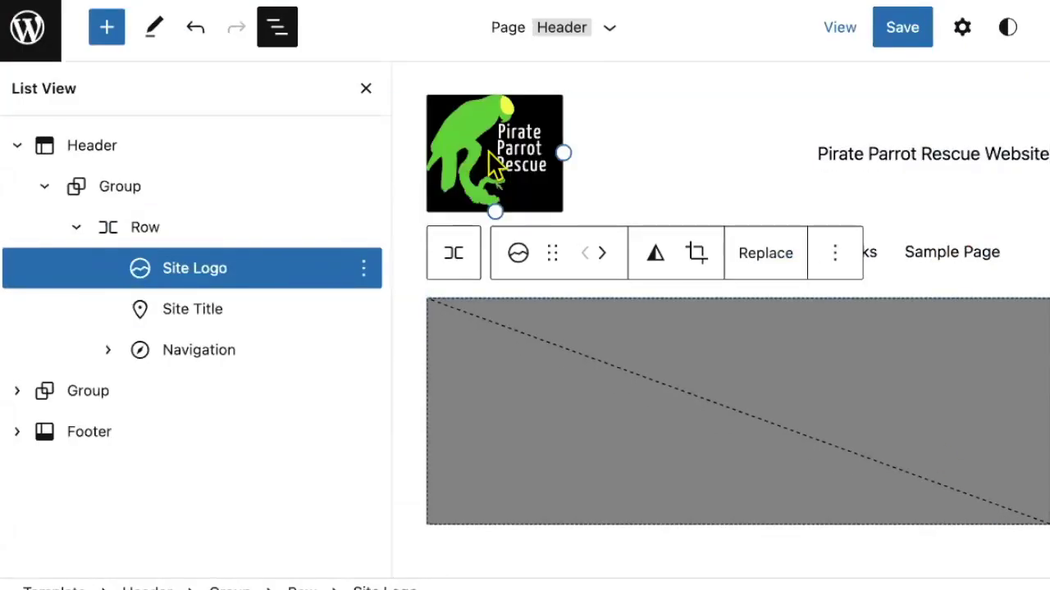
Move the Site Logo out of the Row to above it in the Header and set its alignment to center.
{"action": "key", "text": "ctrl+alt+o"}
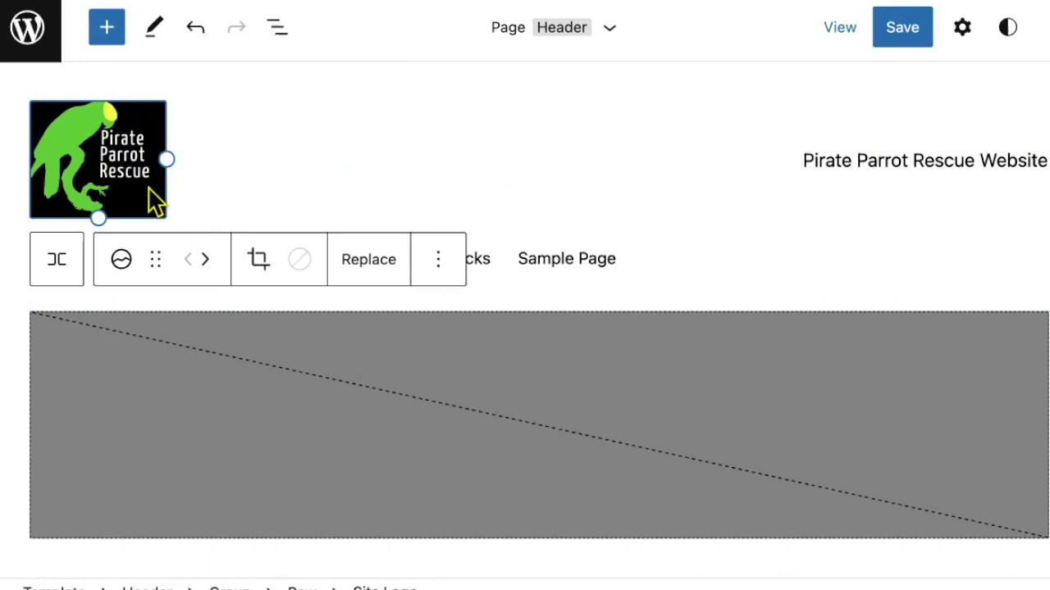
{"action": "left_click", "coordinate": [206, 259]}
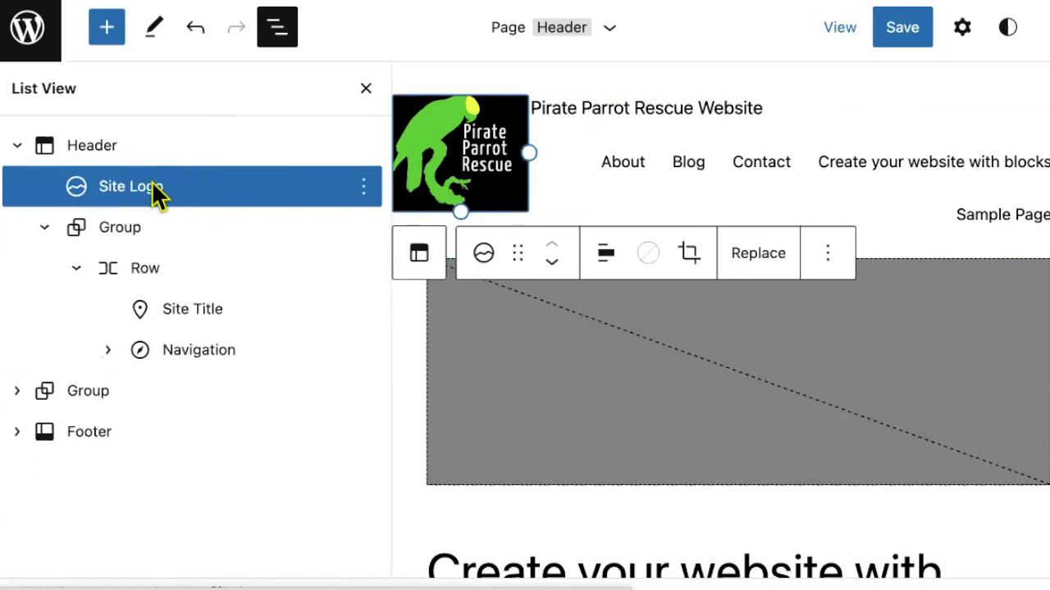
{"action": "mouse_move", "coordinate": [156, 193]}
{"action": "left_mouse_down"}
{"action": "mouse_move", "coordinate": [157, 226]}
{"action": "mouse_move", "coordinate": [192, 268]}
{"action": "mouse_move", "coordinate": [164, 218]}
{"action": "mouse_move", "coordinate": [165, 176]}
{"action": "left_mouse_up"}
{"action": "left_click", "coordinate": [613, 257]}
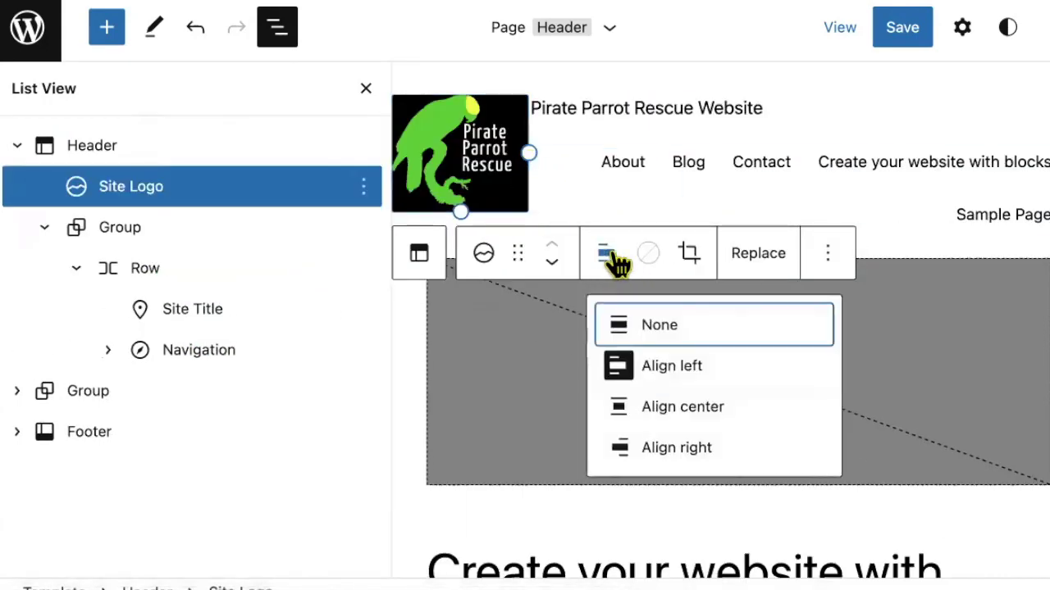
{"action": "left_click", "coordinate": [681, 410]}
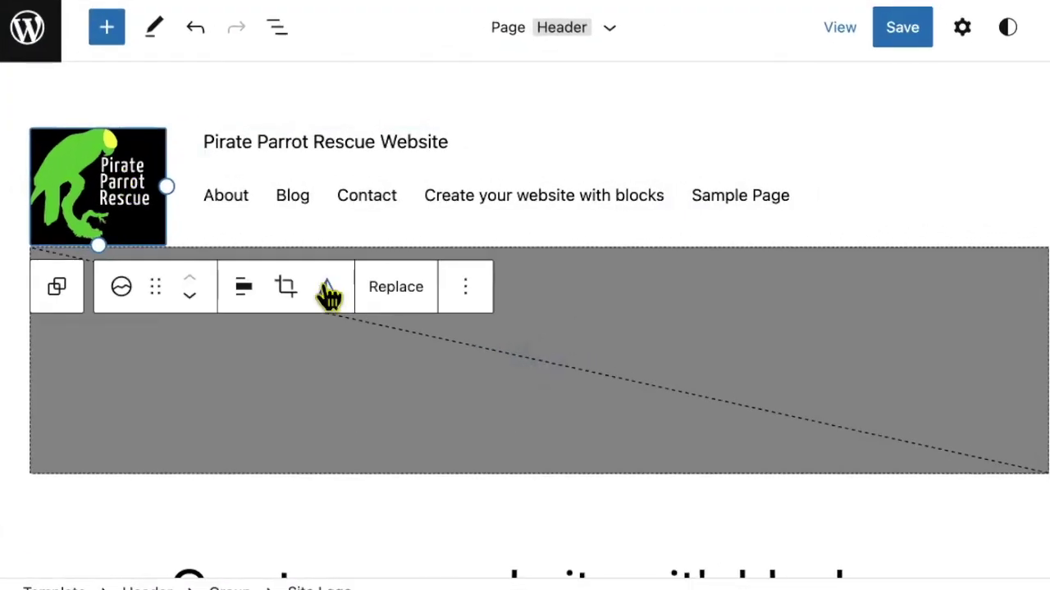
Try the purple-and-green and black-and-grey duotone filters on the site logo and set the duotone back to Unset.
{"action": "left_click", "coordinate": [328, 291]}
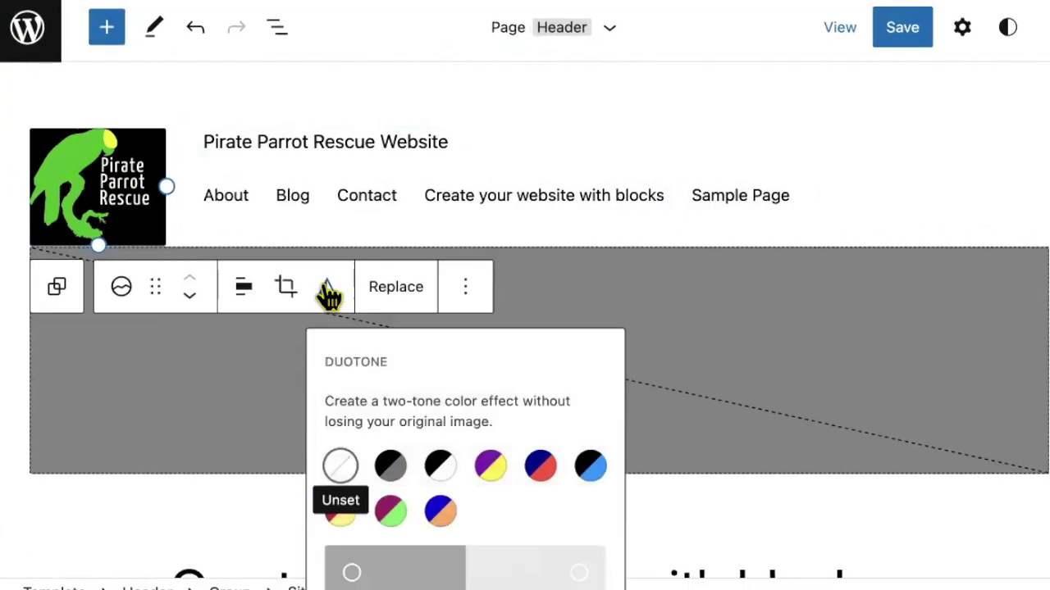
{"action": "left_click", "coordinate": [390, 511]}
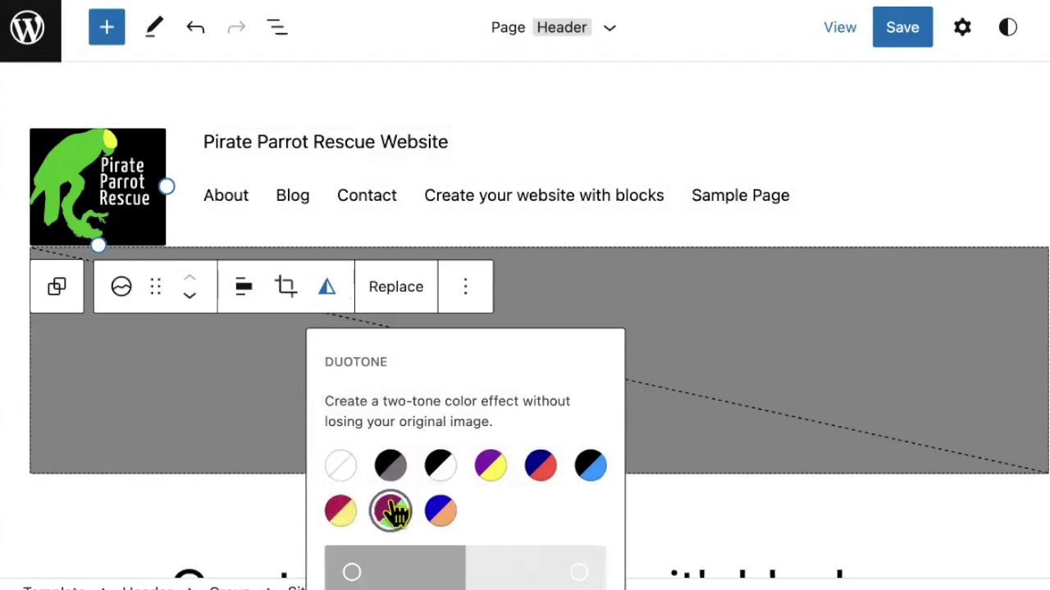
{"action": "key", "text": "Escape"}
{"action": "left_click", "coordinate": [287, 289]}
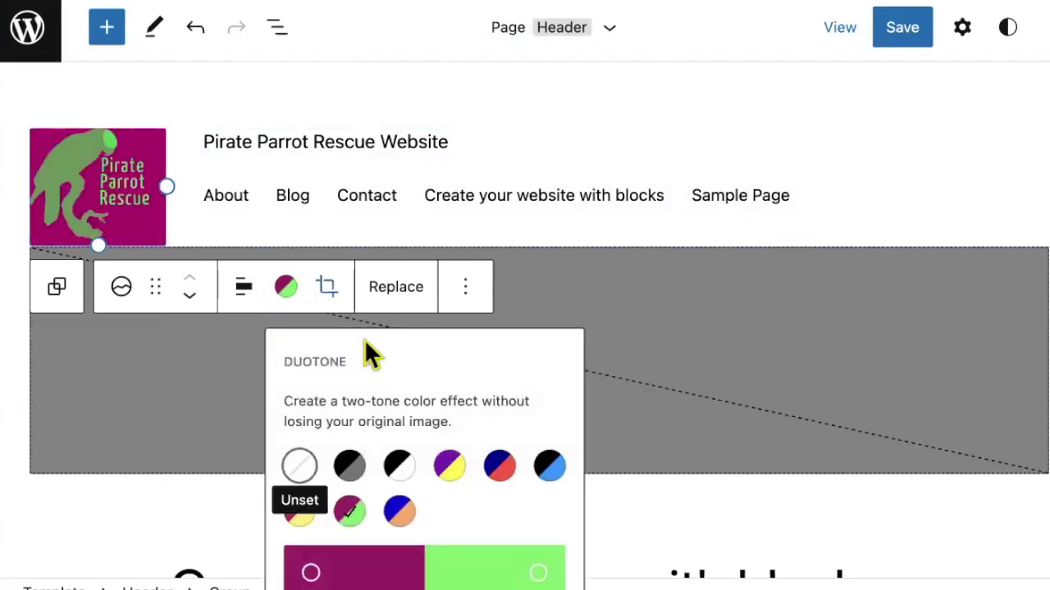
{"action": "left_click", "coordinate": [349, 465]}
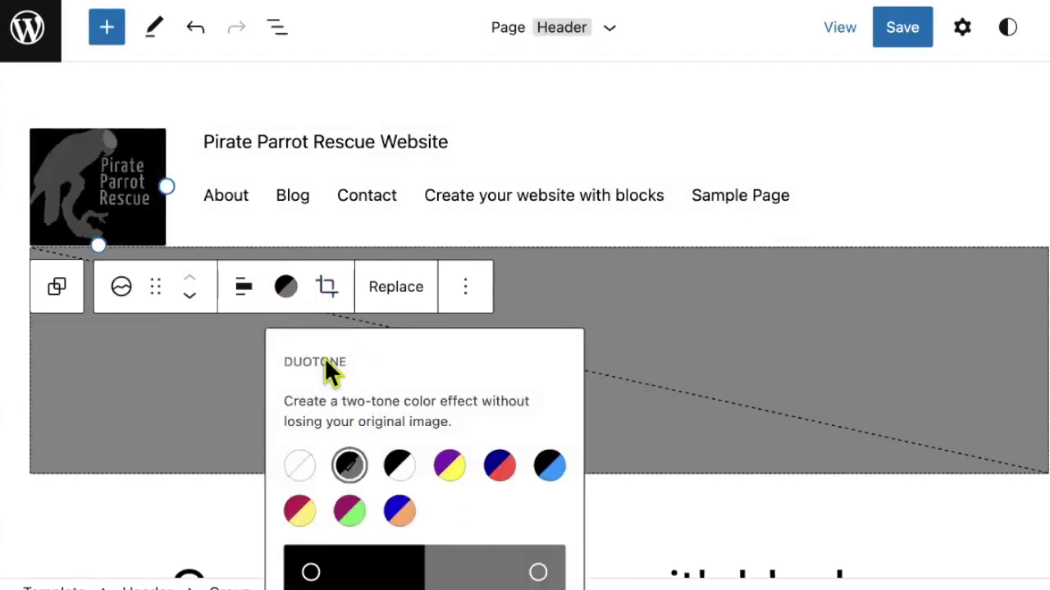
{"action": "left_click", "coordinate": [300, 469]}
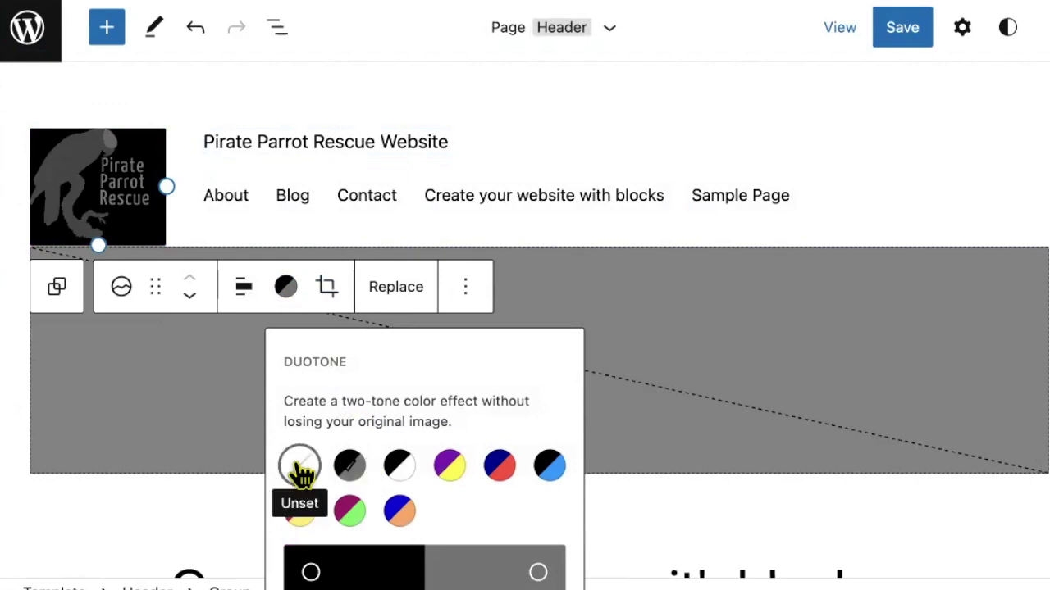
Try cropping the site logo to a wider aspect ratio and undo the crop.
{"action": "left_click", "coordinate": [289, 292]}
{"action": "left_click", "coordinate": [341, 295]}
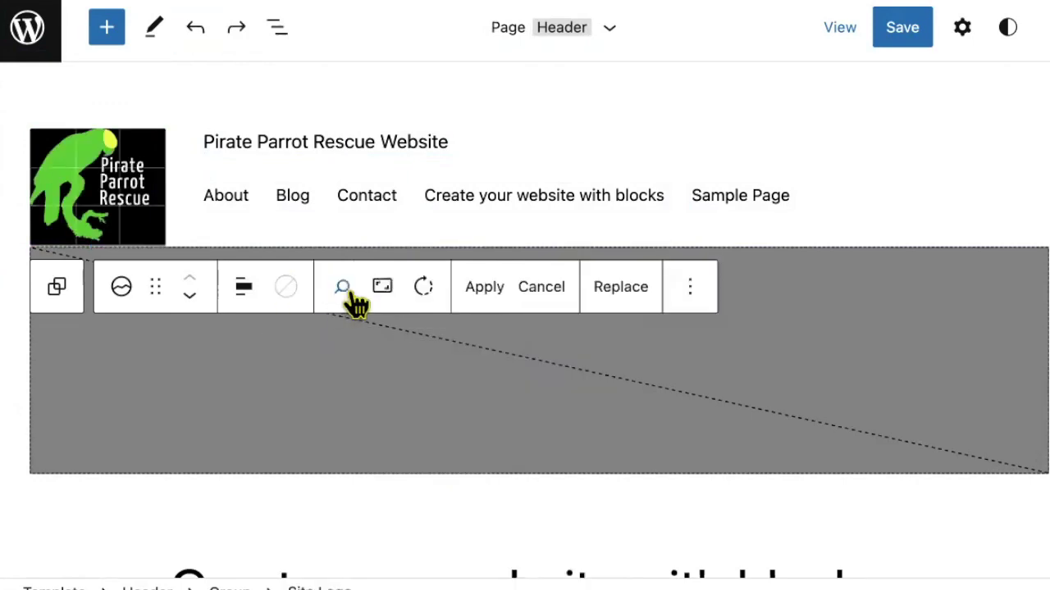
{"action": "left_click", "coordinate": [386, 288]}
{"action": "left_click", "coordinate": [422, 534]}
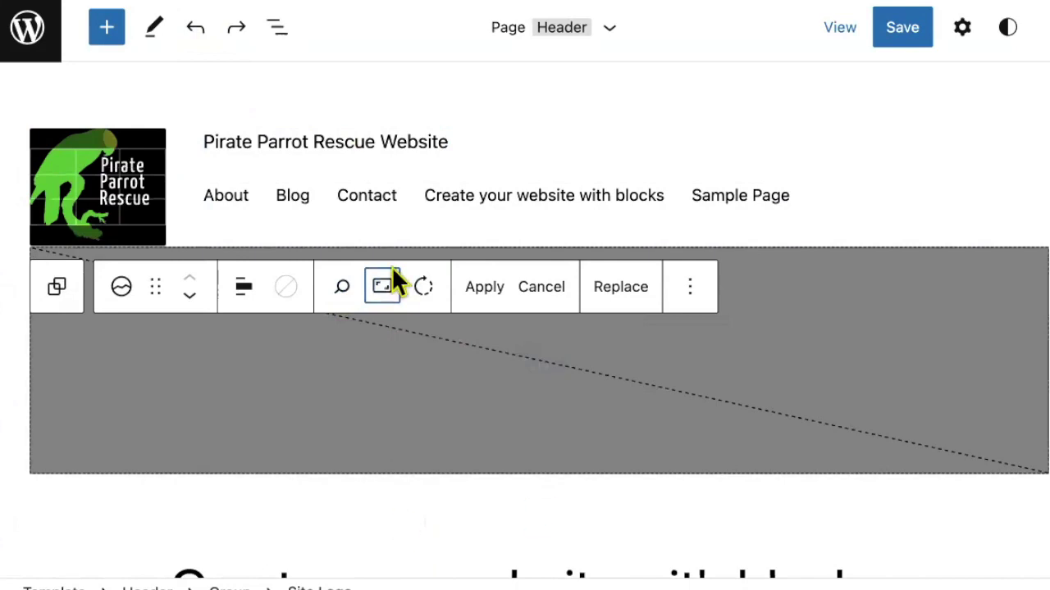
{"action": "left_click", "coordinate": [390, 286]}
{"action": "left_click", "coordinate": [402, 287]}
{"action": "left_click", "coordinate": [500, 286]}
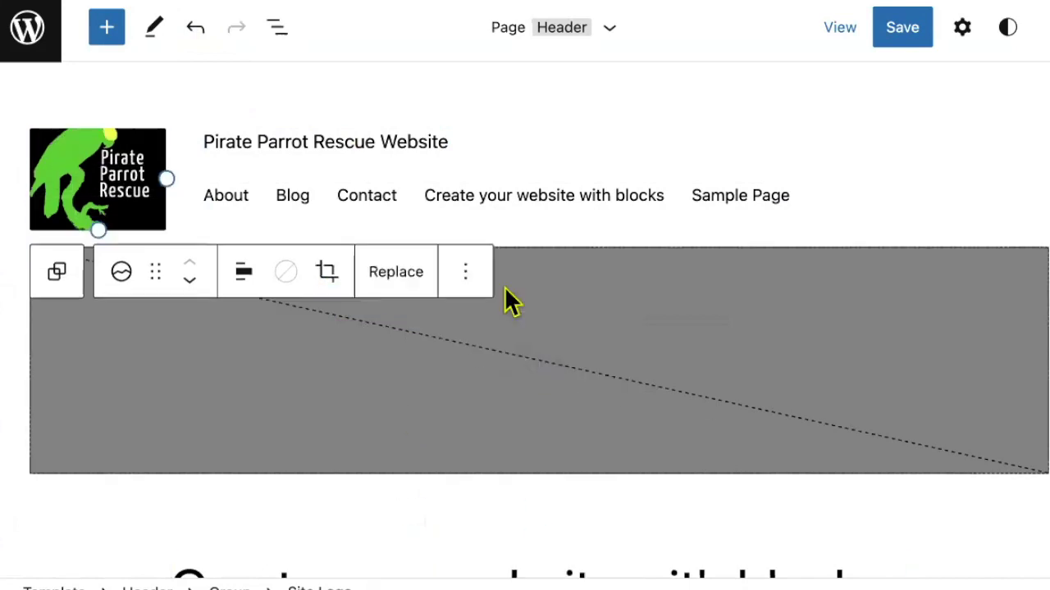
{"action": "left_click", "coordinate": [196, 30]}
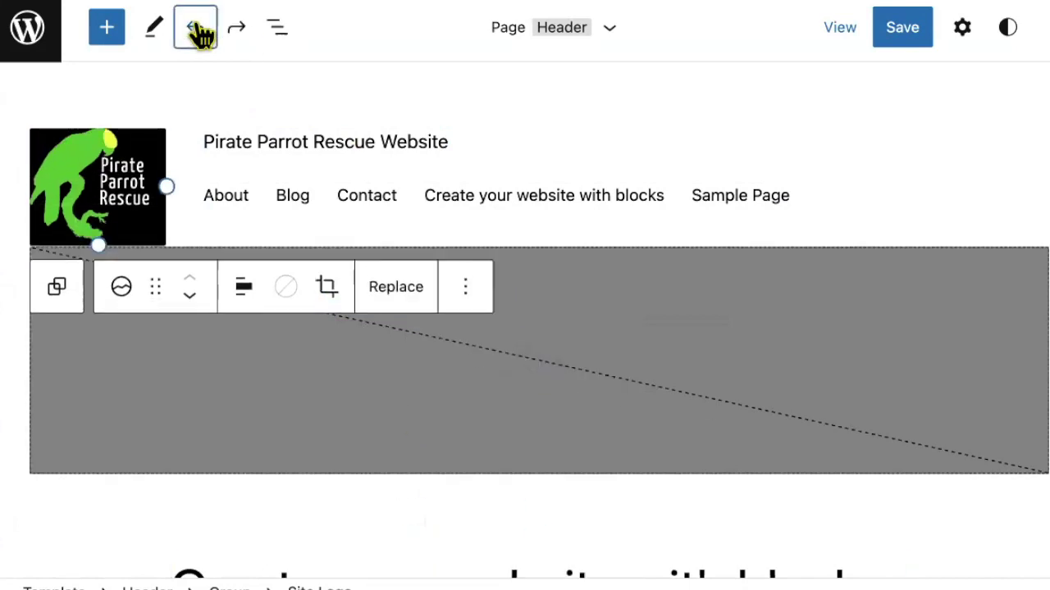
Try replacing the site logo with the perched parrot on a black background from the media library, and reset it.
{"action": "left_click", "coordinate": [392, 295]}
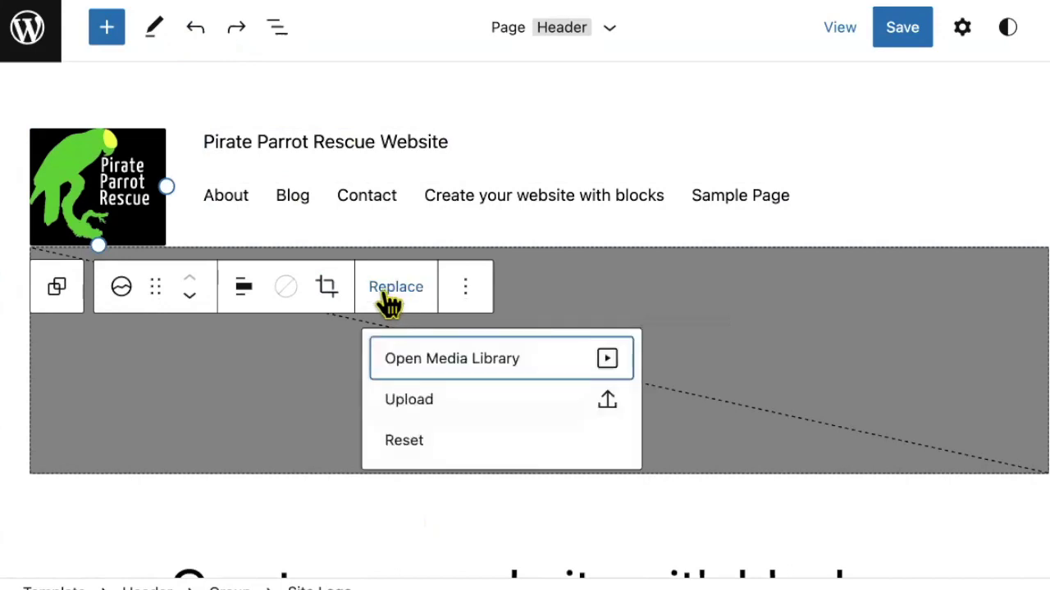
{"action": "left_click", "coordinate": [419, 361]}
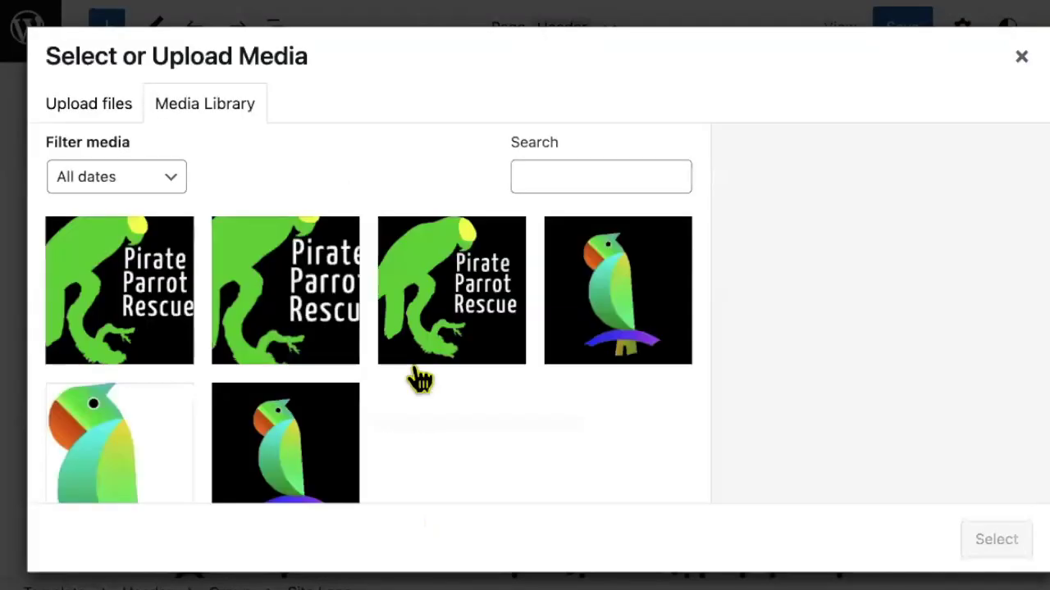
{"action": "left_click", "coordinate": [625, 336]}
{"action": "left_click", "coordinate": [997, 541]}
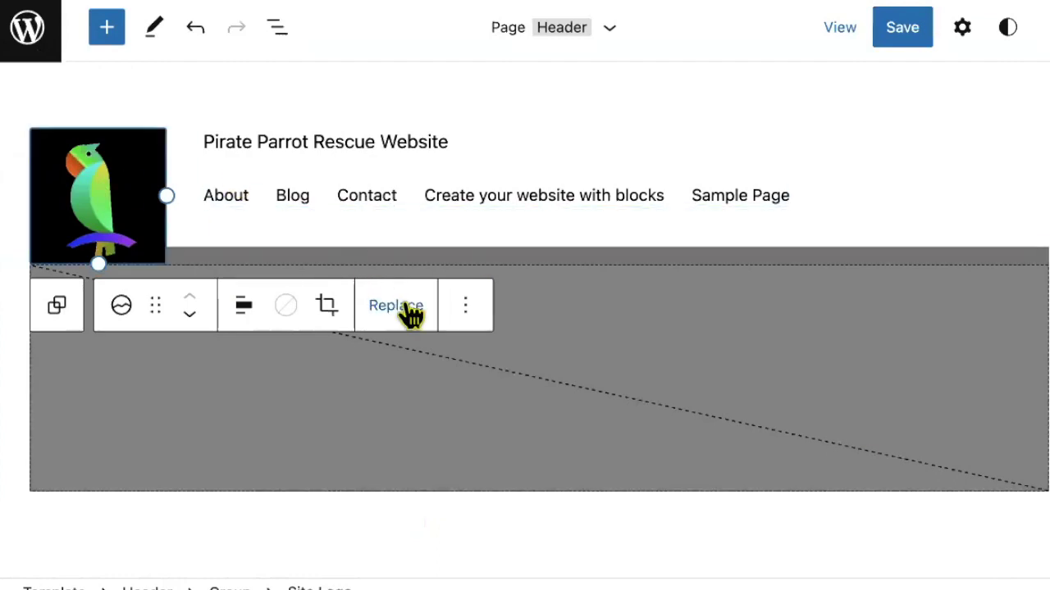
{"action": "left_click", "coordinate": [410, 310]}
{"action": "left_click", "coordinate": [404, 460]}
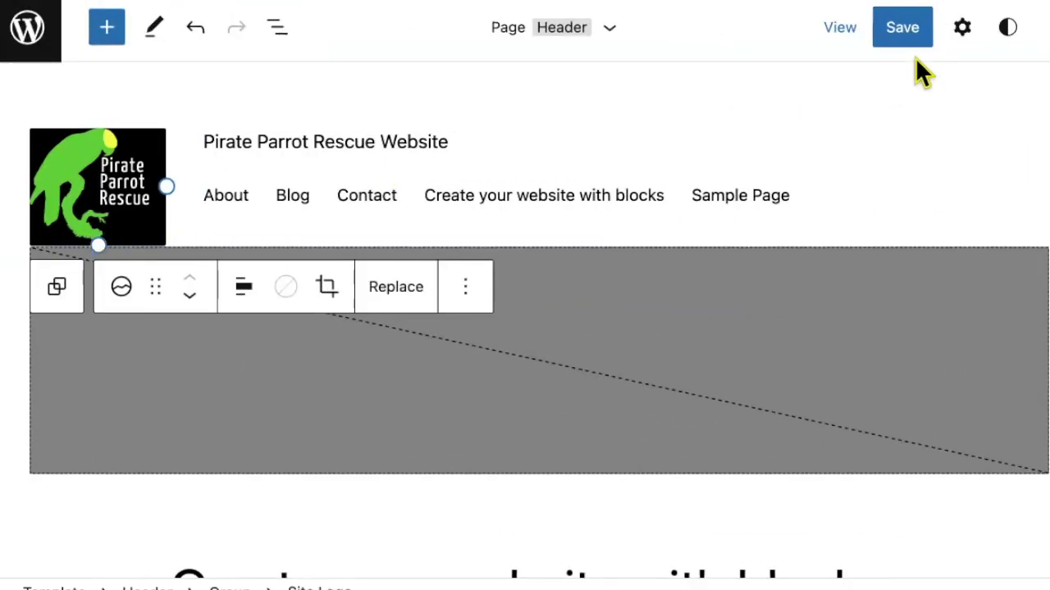
Set the Site Logo's image width to 206 and make its home link open in a new tab.
{"action": "left_click", "coordinate": [962, 32]}
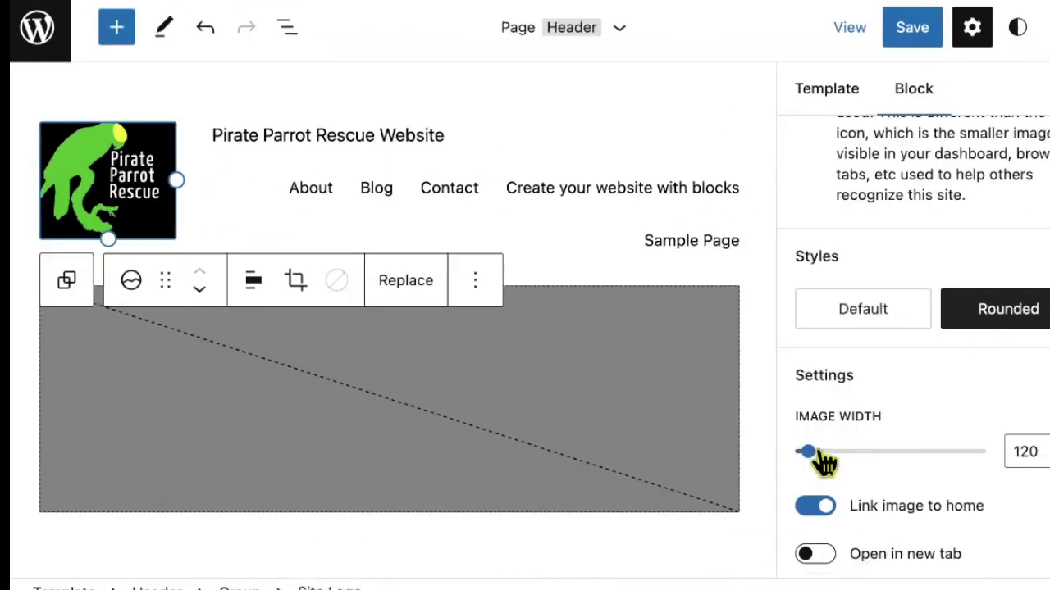
{"action": "left_click_drag", "start_coordinate": [796, 450], "coordinate": [844, 462]}
{"action": "left_click_drag", "start_coordinate": [475, 310], "coordinate": [274, 285]}
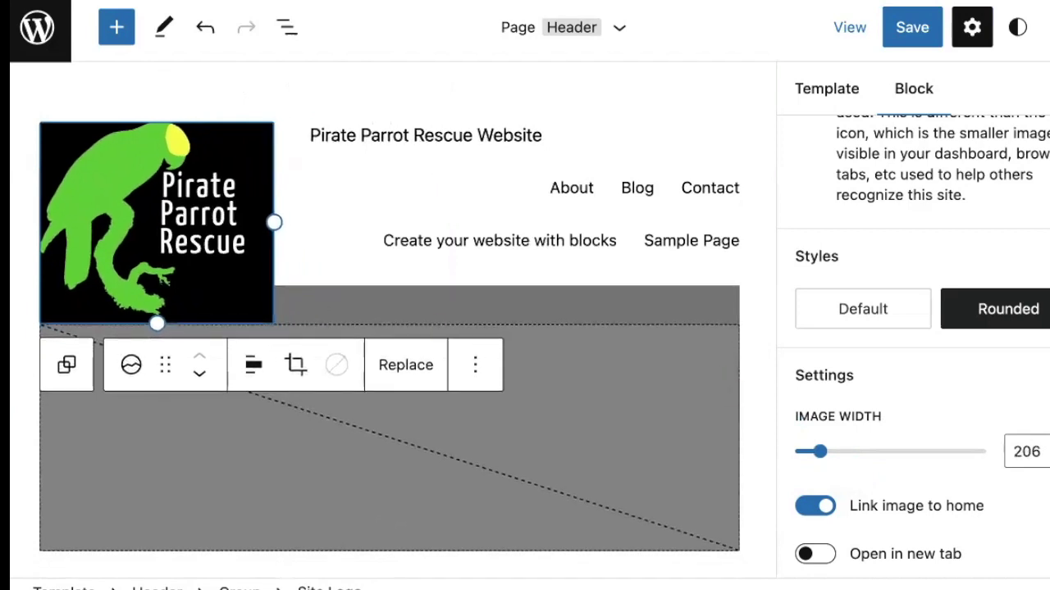
{"action": "scroll", "coordinate": [950, 510], "scroll_direction": "down", "scroll_amount": 3}
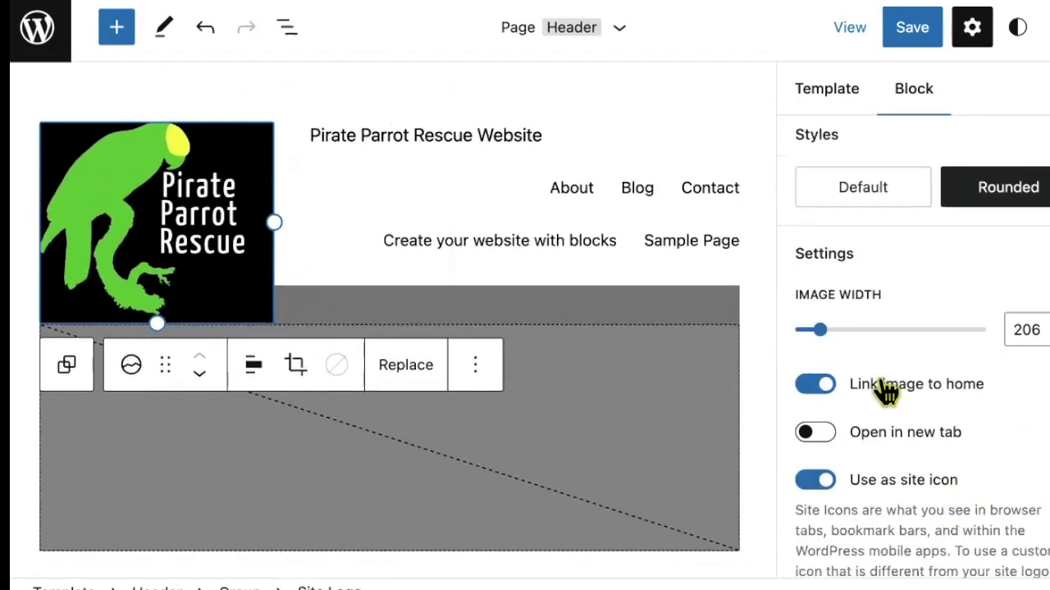
{"action": "left_click", "coordinate": [820, 436]}
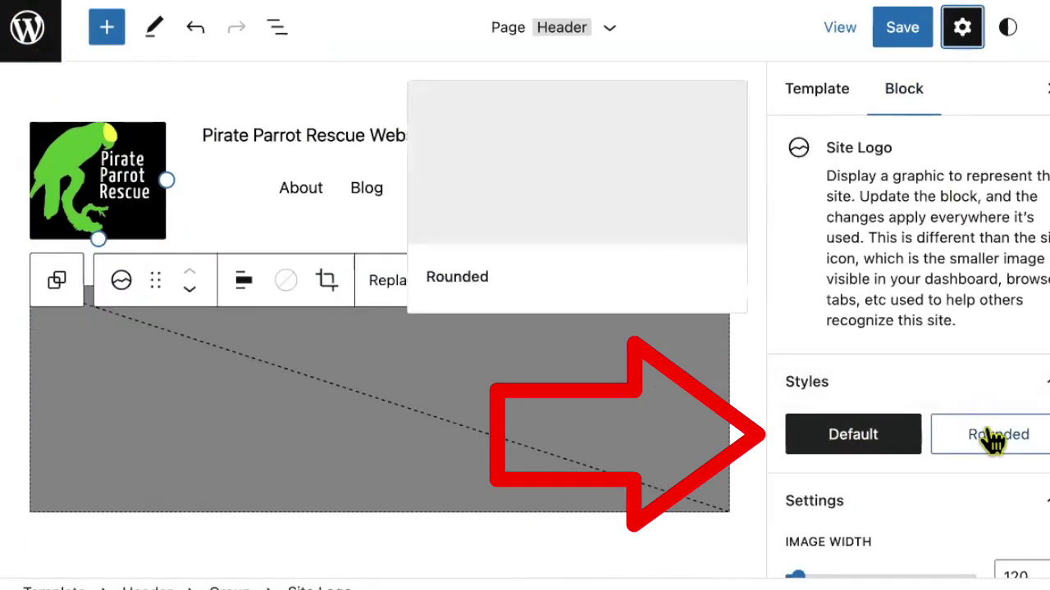
Apply the Rounded style to the Site Logo block in the Header.
{"action": "left_click", "coordinate": [993, 438]}
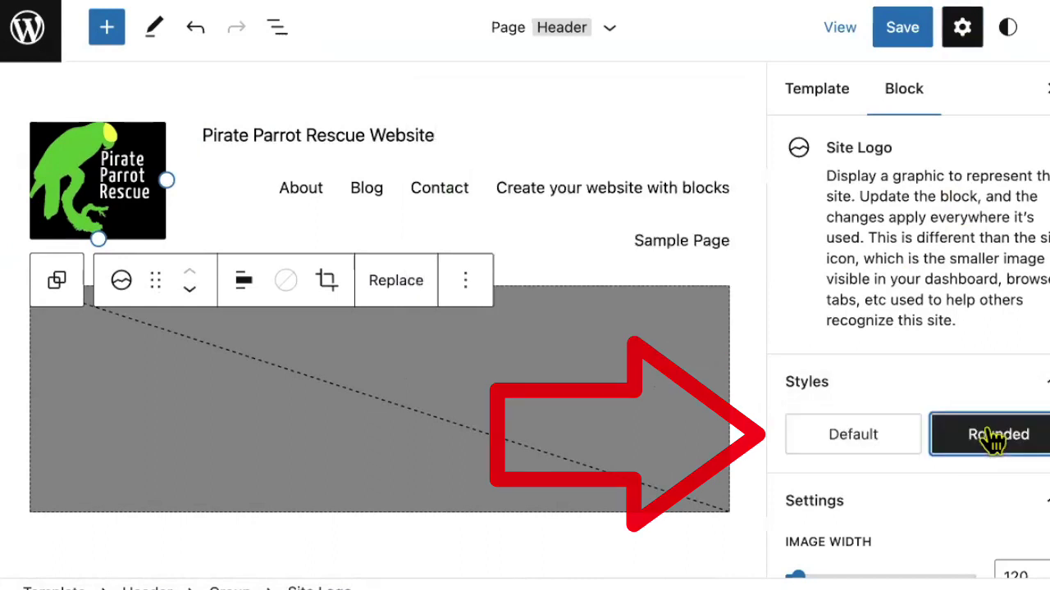
{"action": "left_click", "coordinate": [551, 143]}
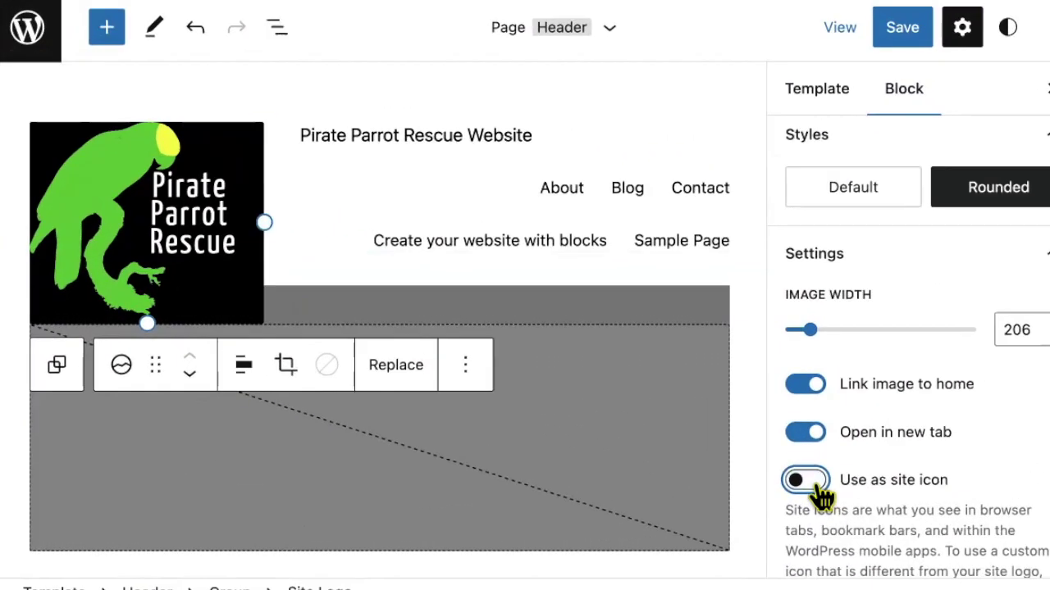
Enable the site logo's use as the site icon and save the changes.
{"action": "left_click", "coordinate": [818, 486]}
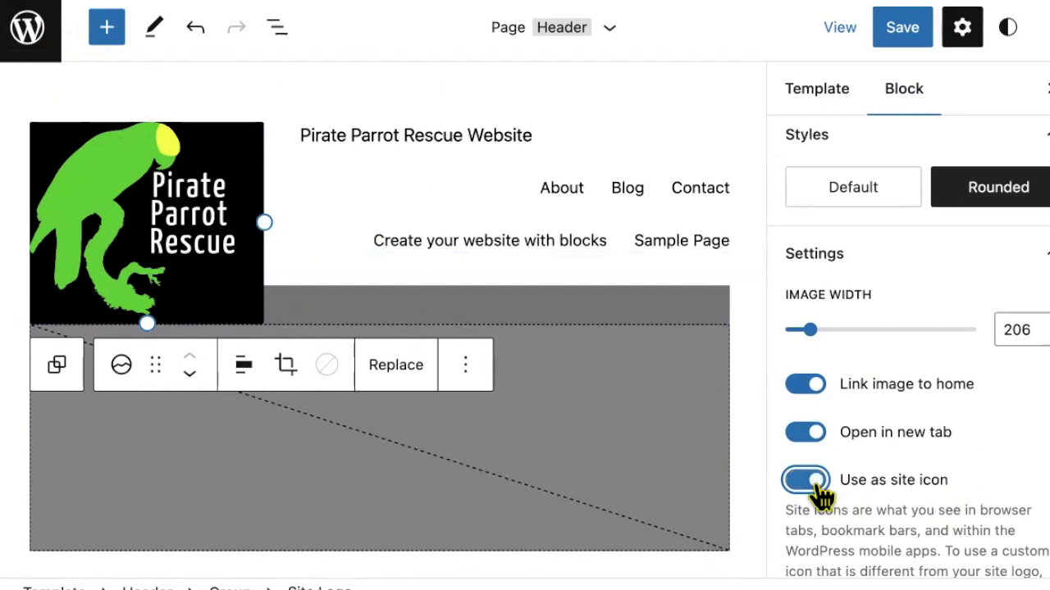
{"action": "left_click", "coordinate": [900, 33]}
{"action": "left_click", "coordinate": [891, 38]}
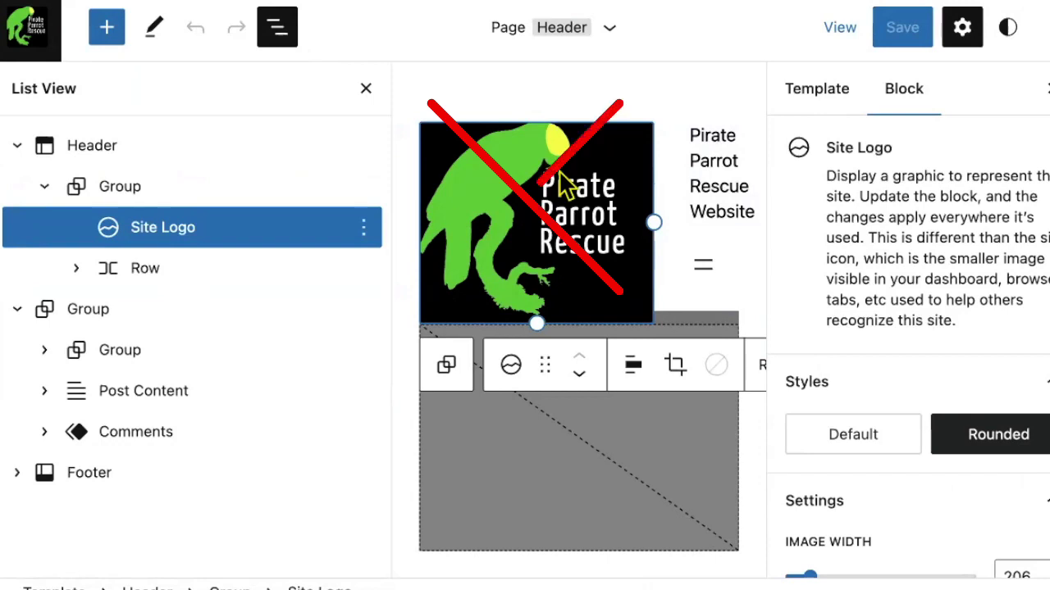
Delete the Site Logo block from the Header's Group and undo the deletion.
{"action": "key", "text": "Delete"}
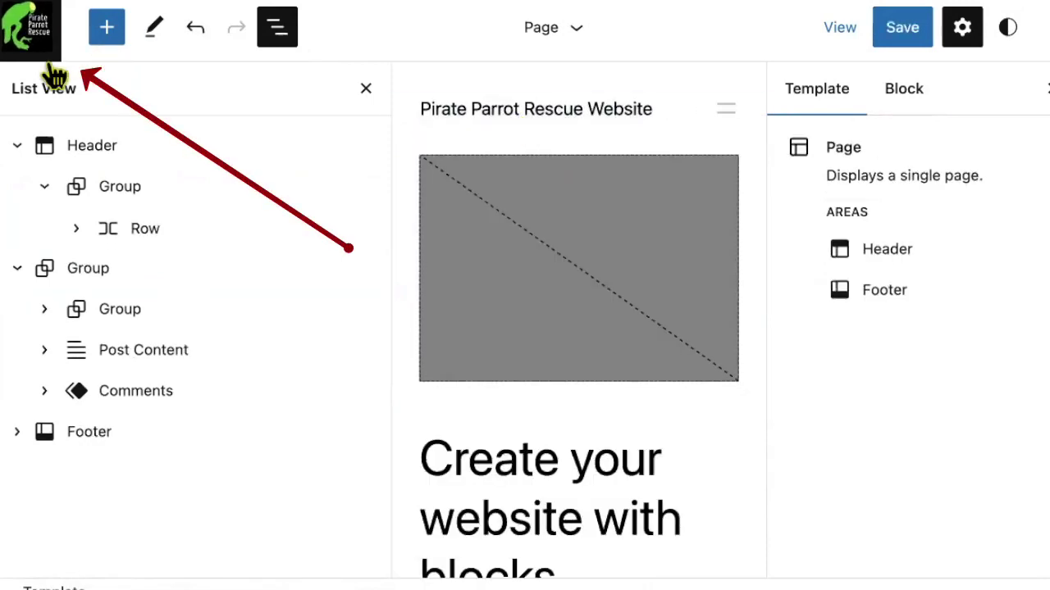
{"action": "left_click", "coordinate": [200, 37]}
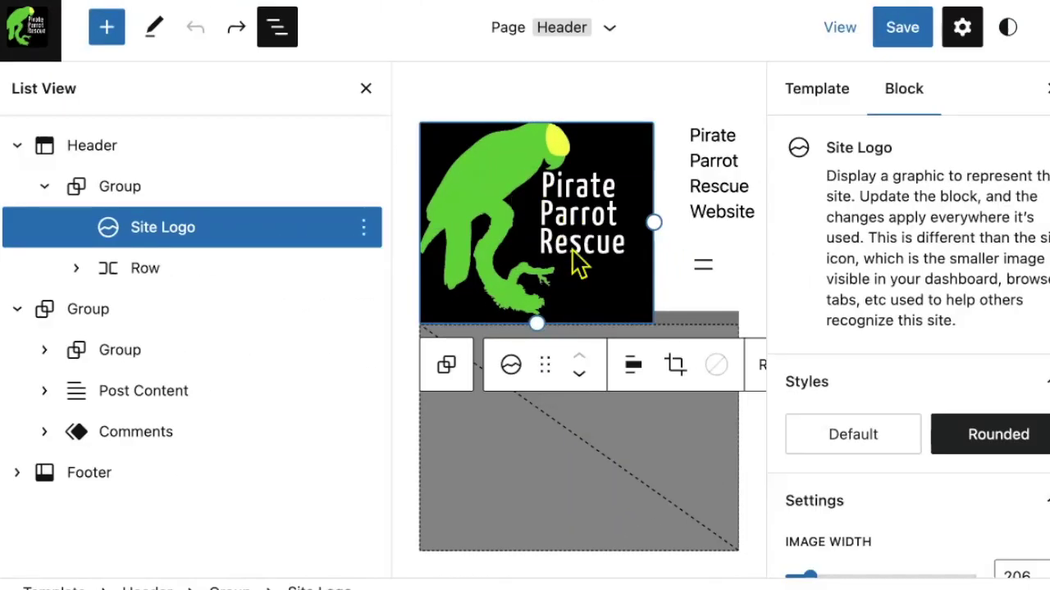
Remove the site icon in the Customizer's Site Identity settings and publish the change.
{"action": "scroll", "coordinate": [908, 344], "scroll_direction": "down", "scroll_amount": 5}
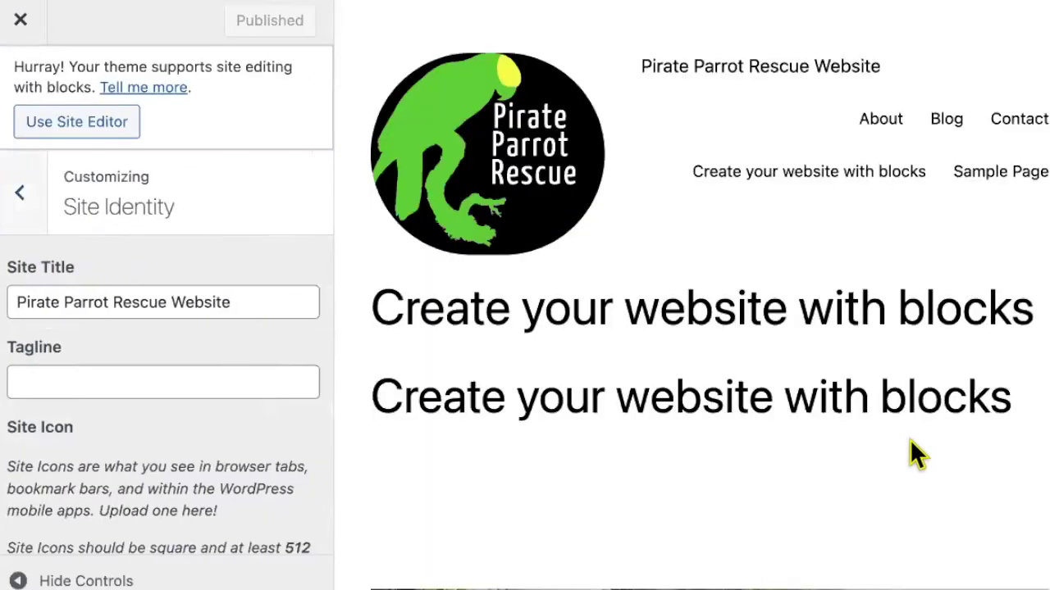
{"action": "scroll", "coordinate": [151, 359], "scroll_direction": "down", "scroll_amount": 3}
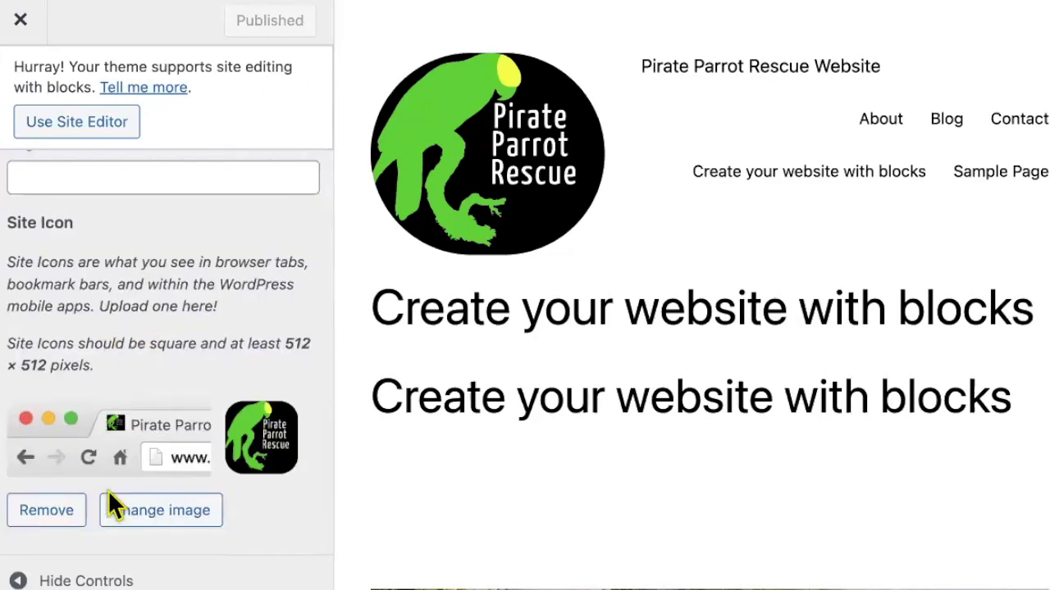
{"action": "left_click", "coordinate": [45, 512]}
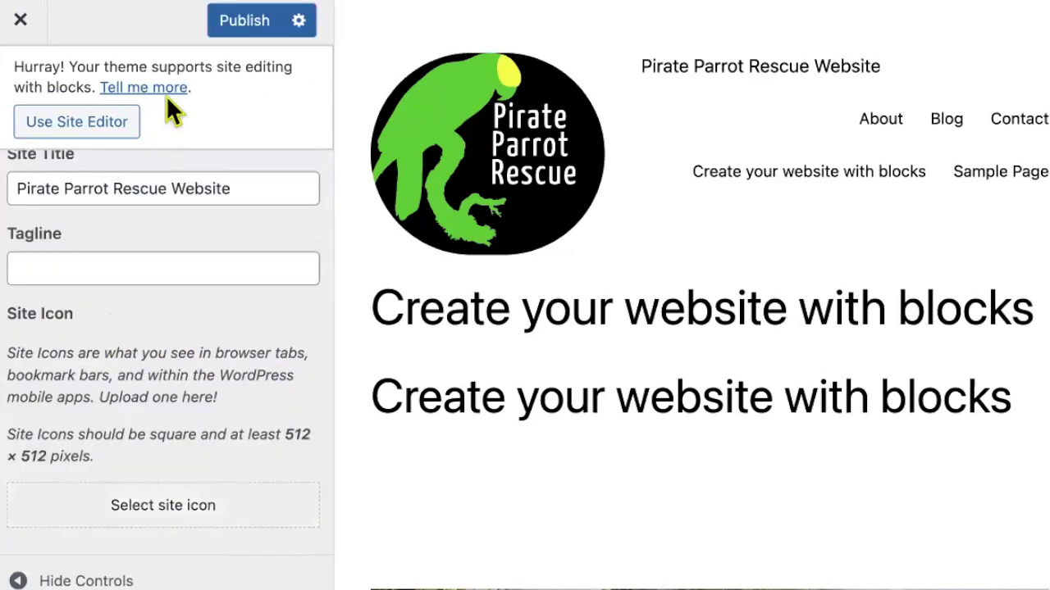
{"action": "left_click", "coordinate": [234, 24]}
Choose cropped-birdybloglogo.jpg from the media library as the new site icon.
{"action": "left_click", "coordinate": [176, 515]}
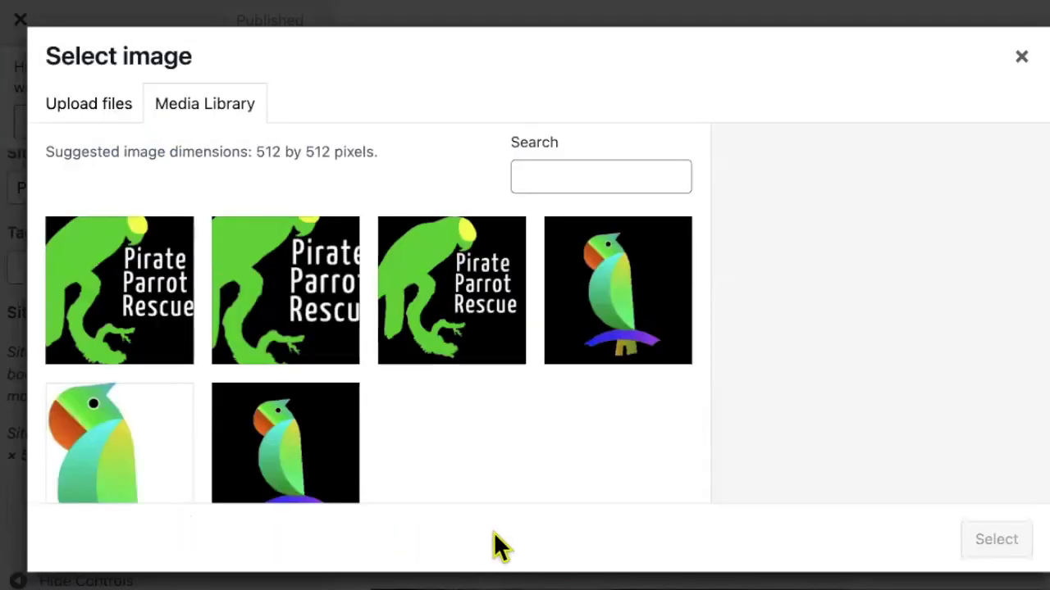
{"action": "left_click", "coordinate": [119, 455]}
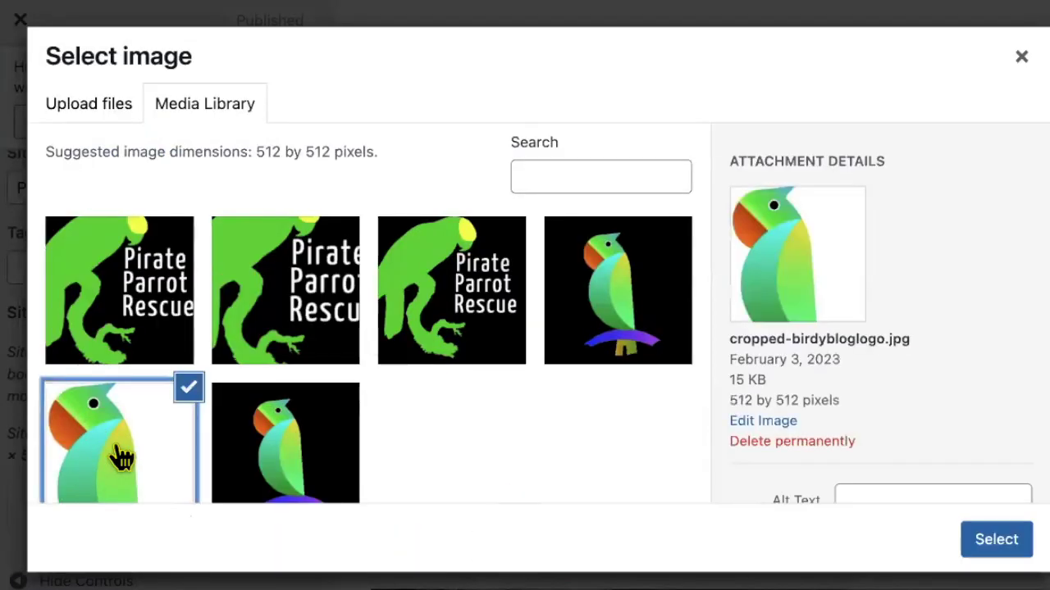
{"action": "left_click", "coordinate": [1010, 549]}
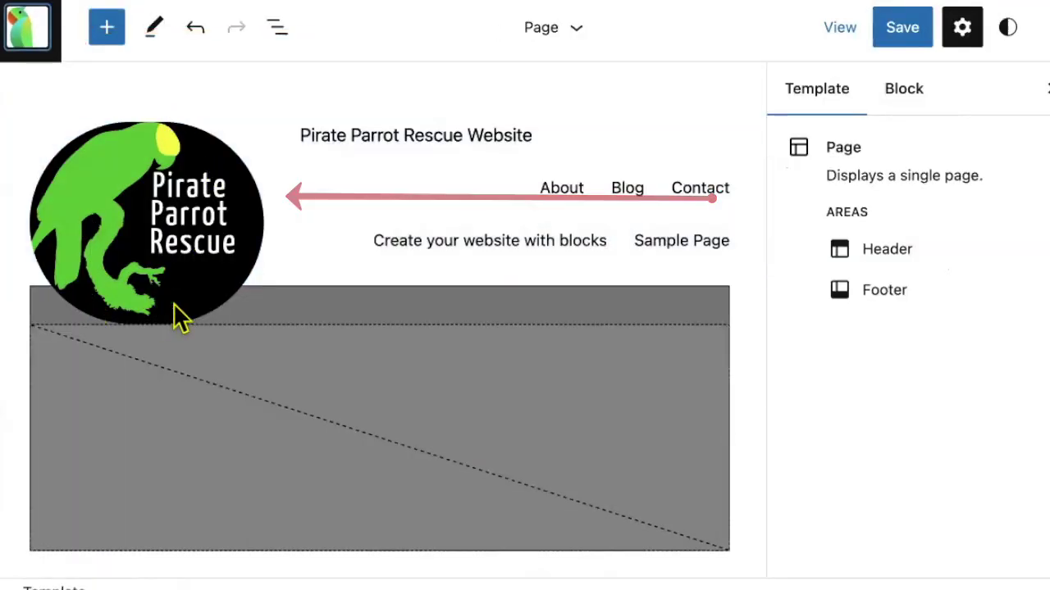
Undo the last size change of the site logo in the site editor.
{"action": "key", "text": "ctrl+z"}
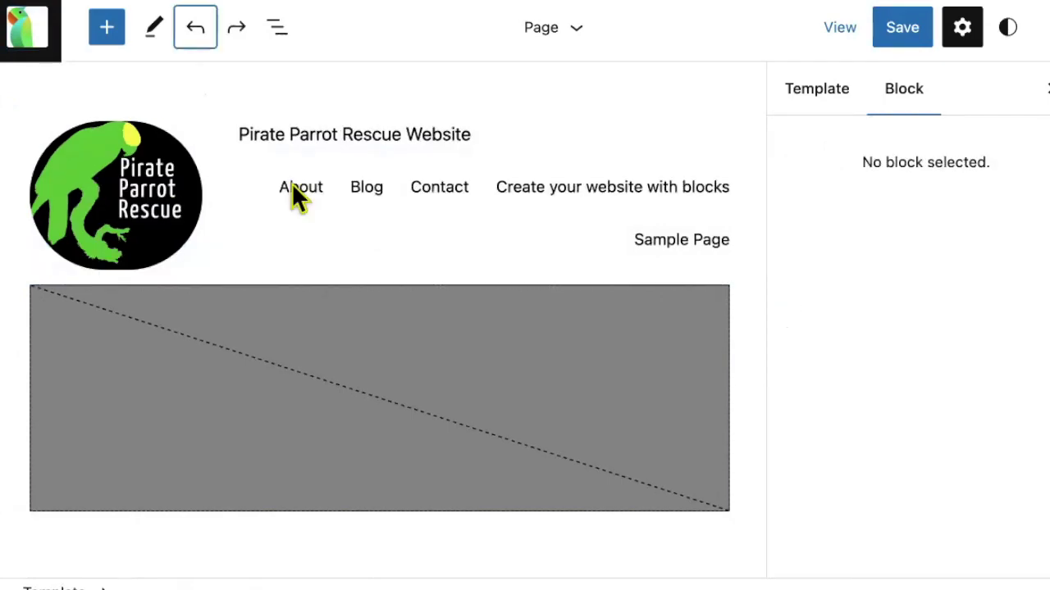